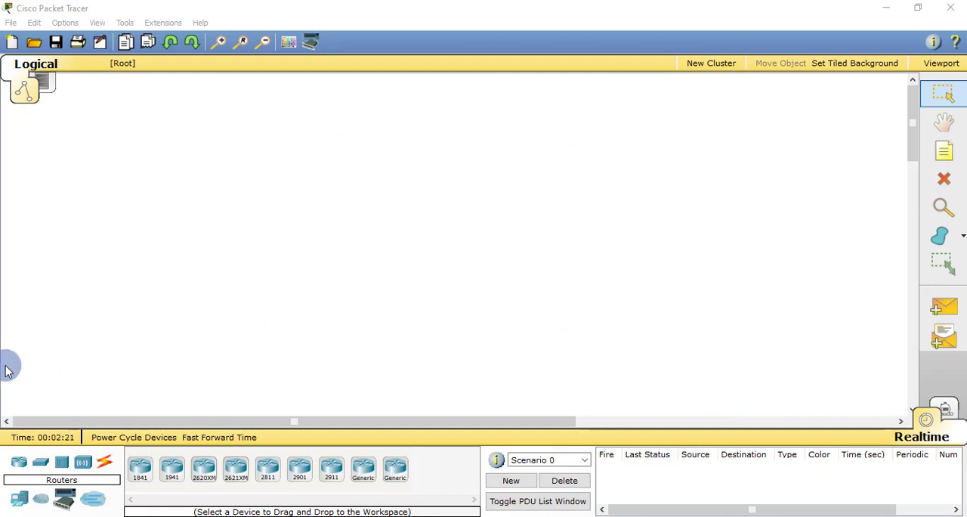
Place a generic server near the top centre of the empty workspace
click(63, 464)
click(41, 464)
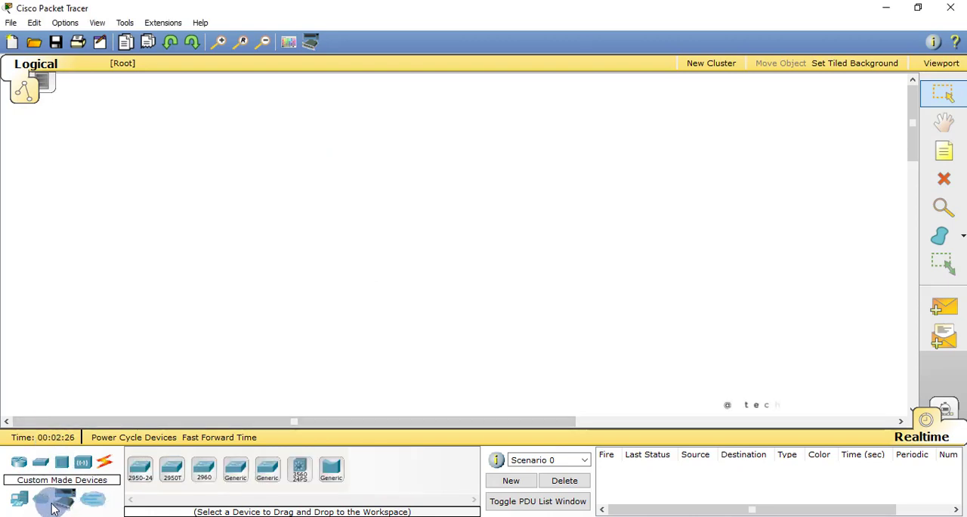
click(27, 499)
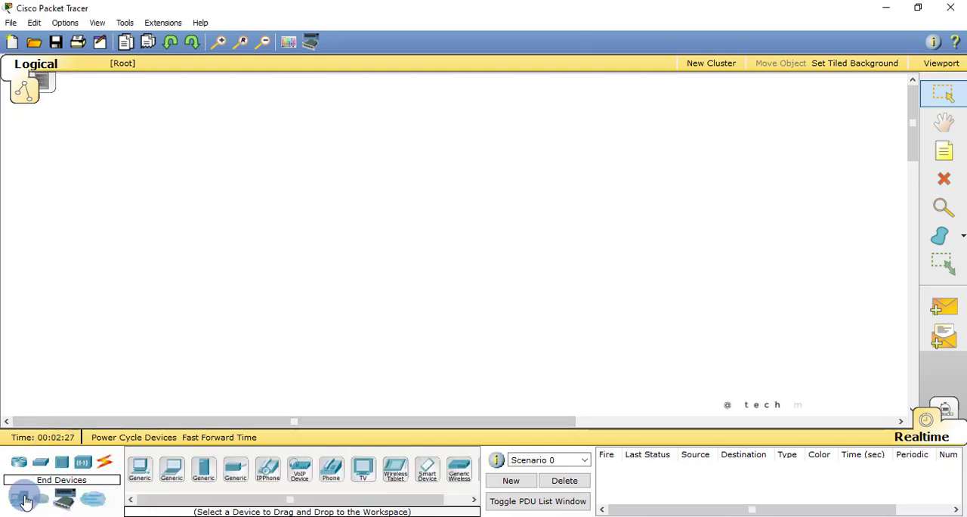
click(202, 476)
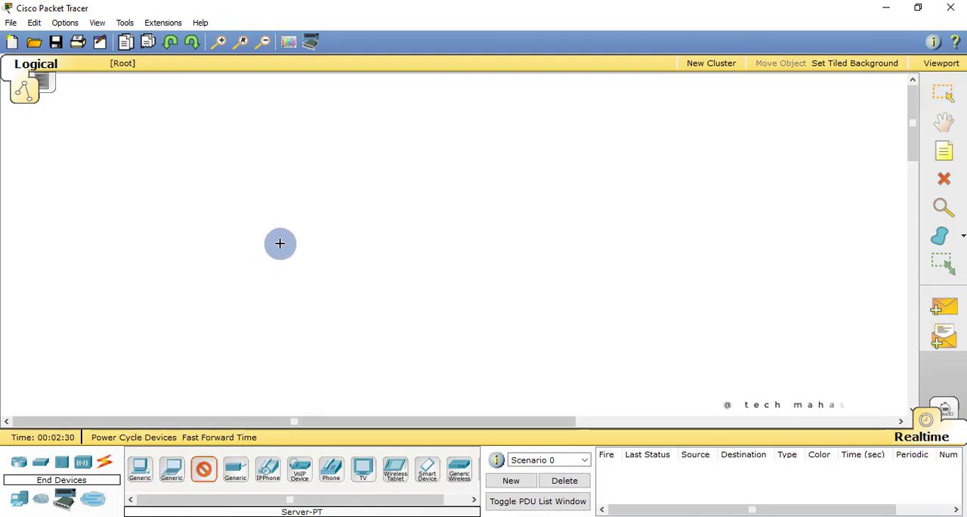
click(426, 93)
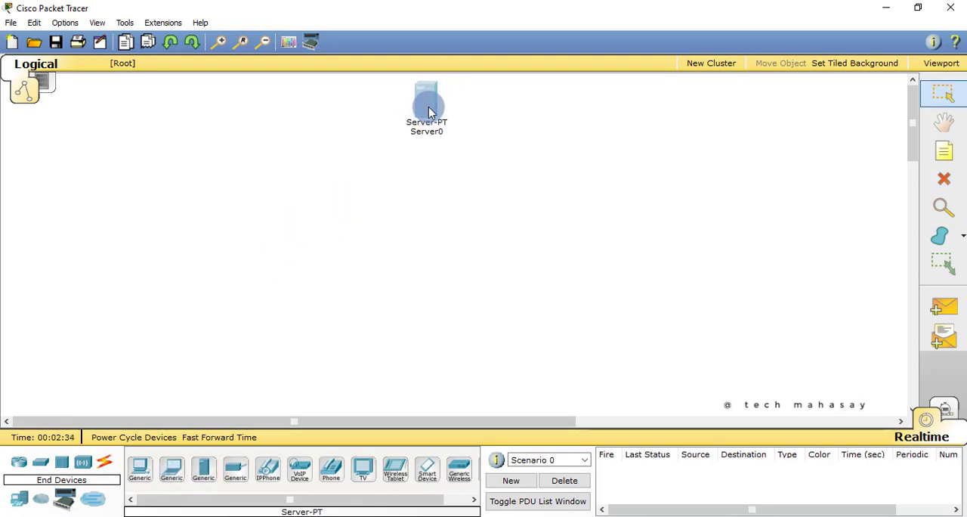
drag(429, 113, 437, 109)
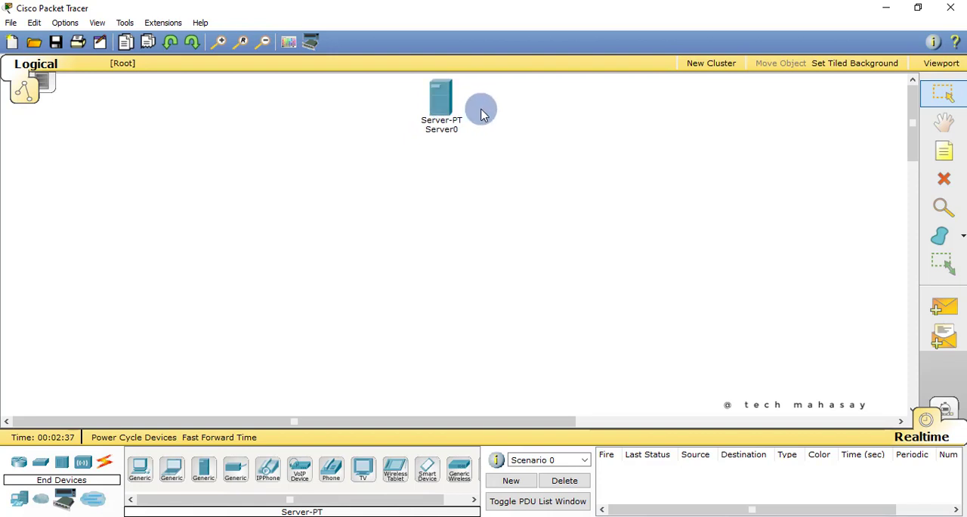
Add three generic switches (Switch-PT): one directly below Server0 and two lower down, on either side of it
click(42, 466)
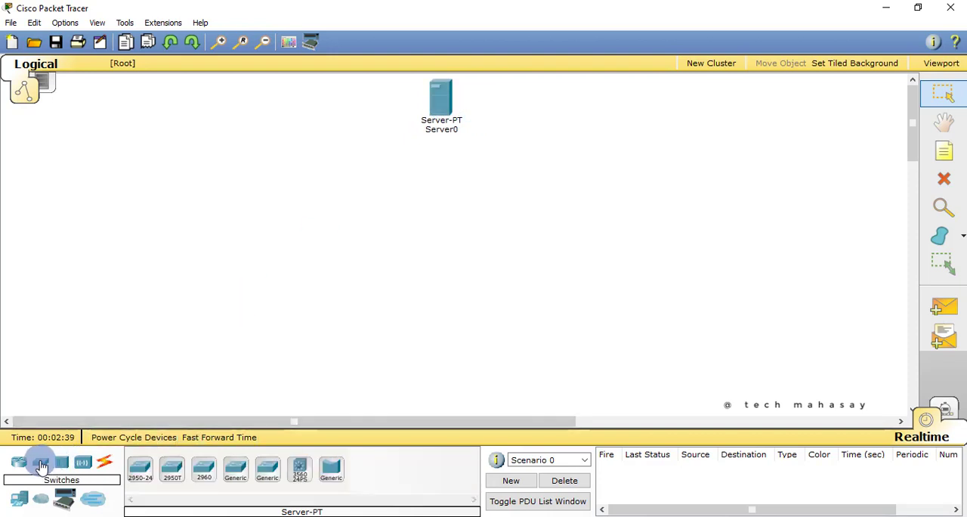
click(236, 476)
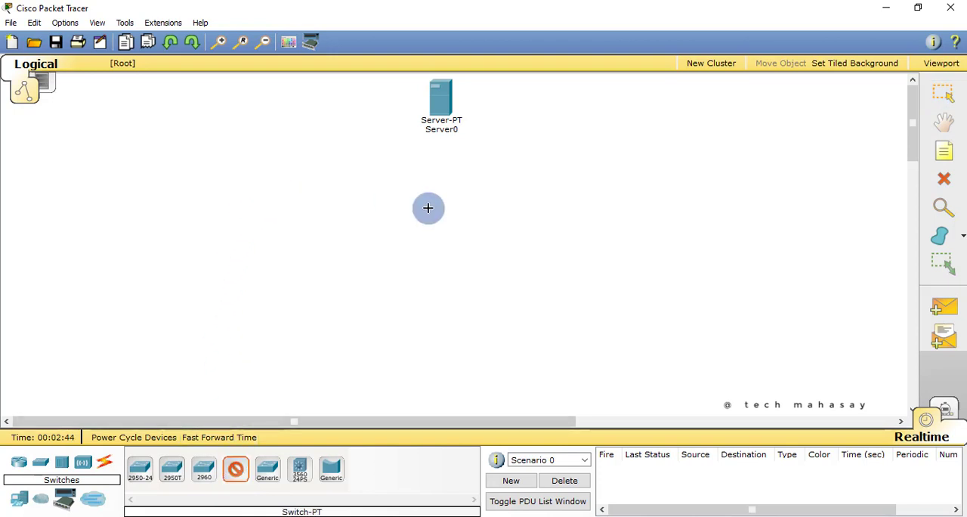
click(438, 183)
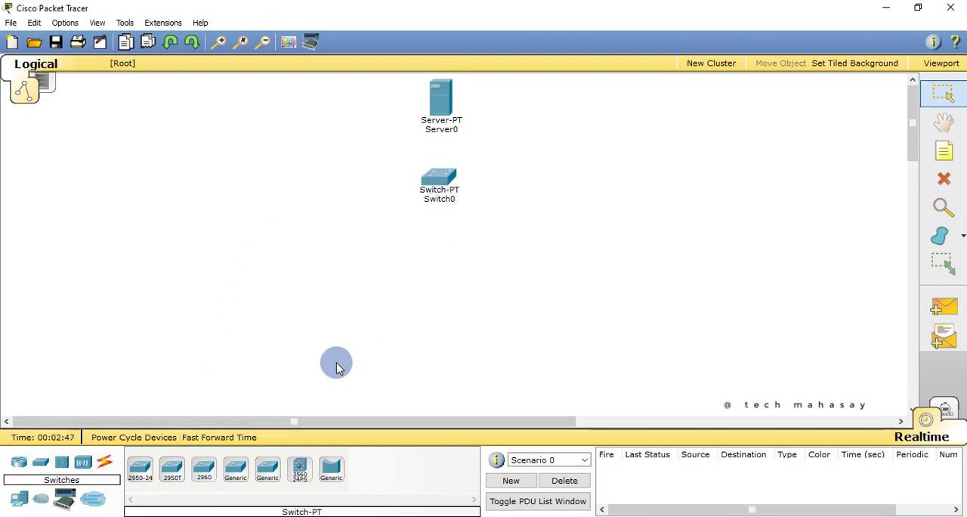
click(234, 467)
click(258, 267)
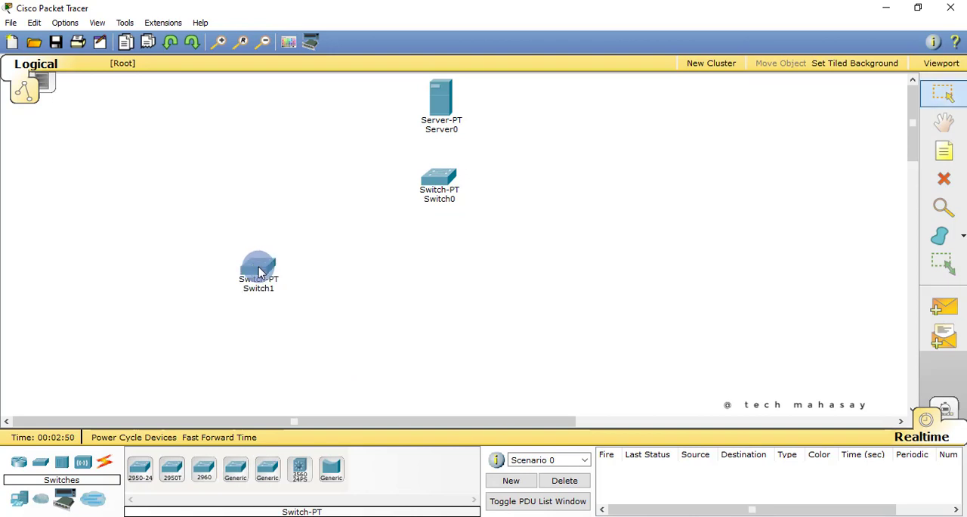
click(235, 469)
click(576, 271)
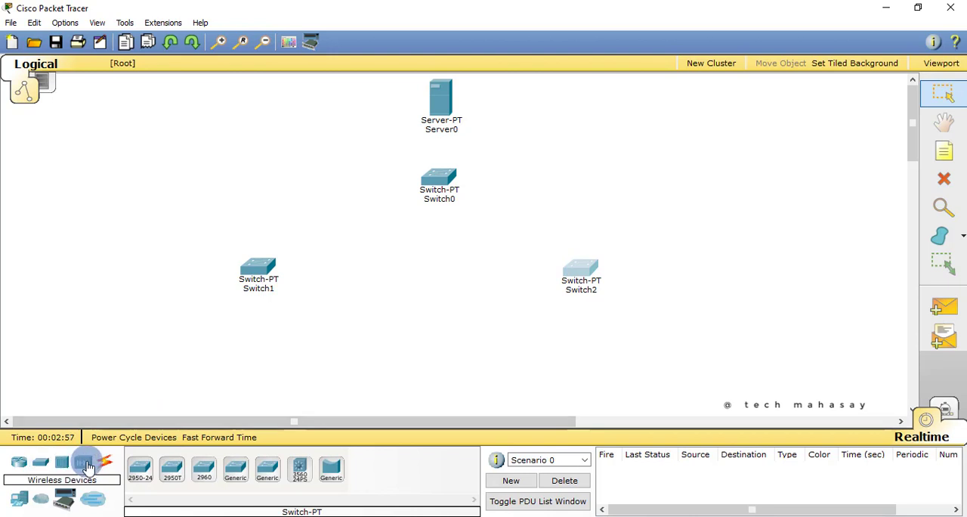
Add three generic laptops: one below Switch1, one below Switch2 and one above Switch2
click(19, 464)
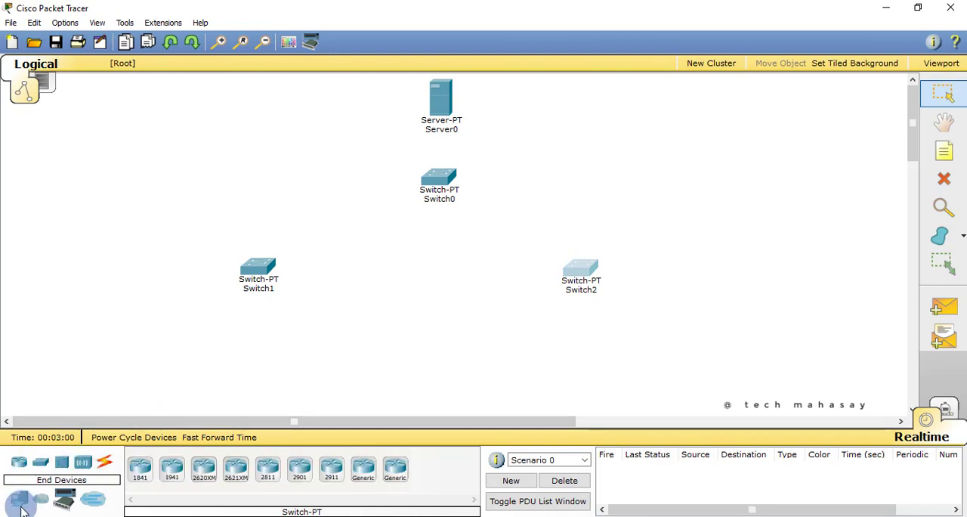
click(22, 509)
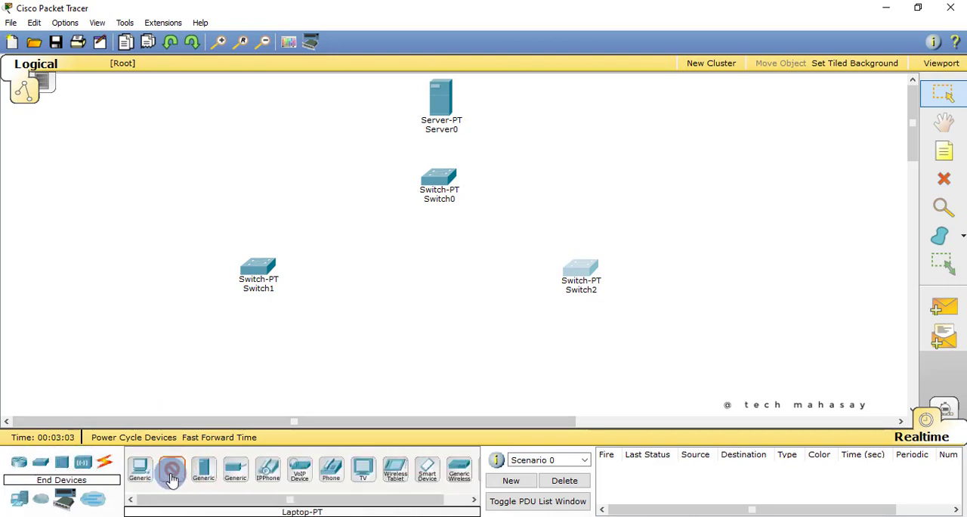
click(186, 369)
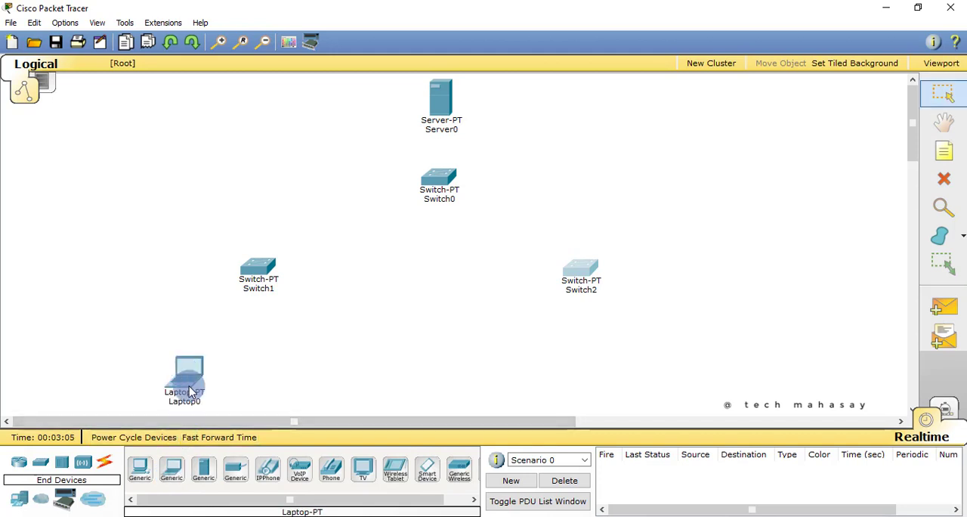
click(172, 465)
click(543, 387)
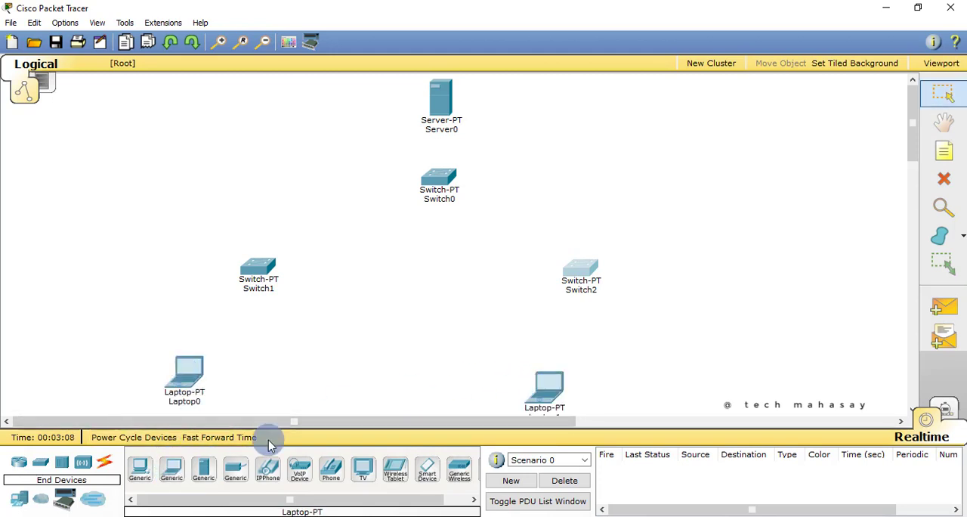
click(172, 470)
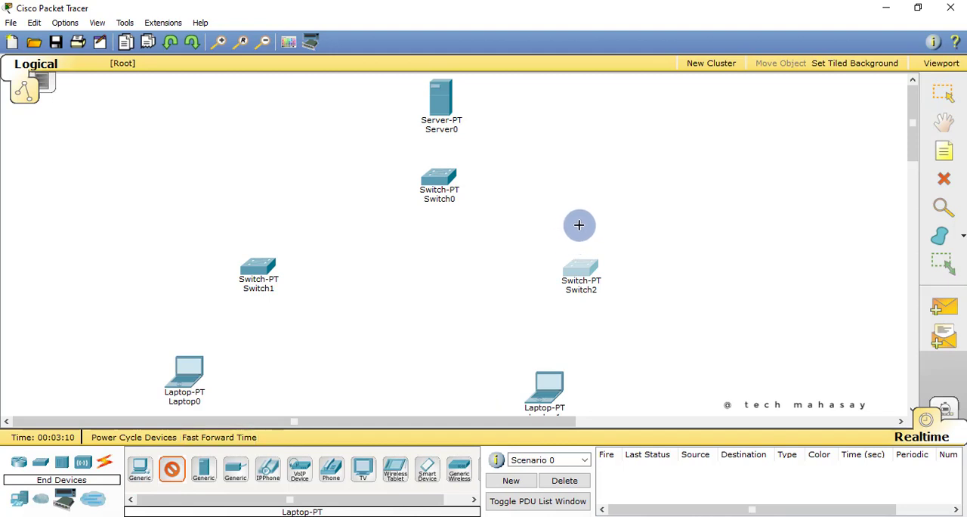
click(610, 184)
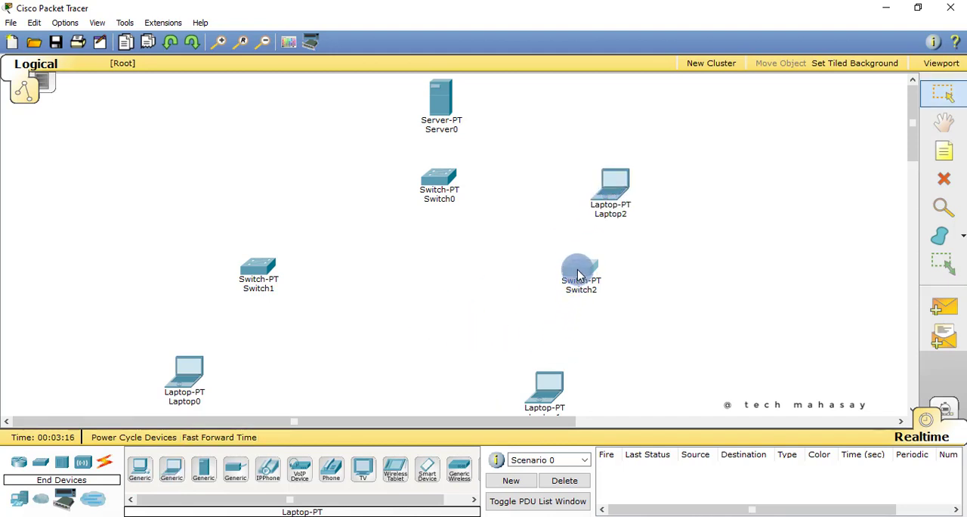
Move Switch1 and Switch2 closer together below Switch0, and shift Laptop0 and Laptop1 inward beneath them
drag(579, 275, 527, 304)
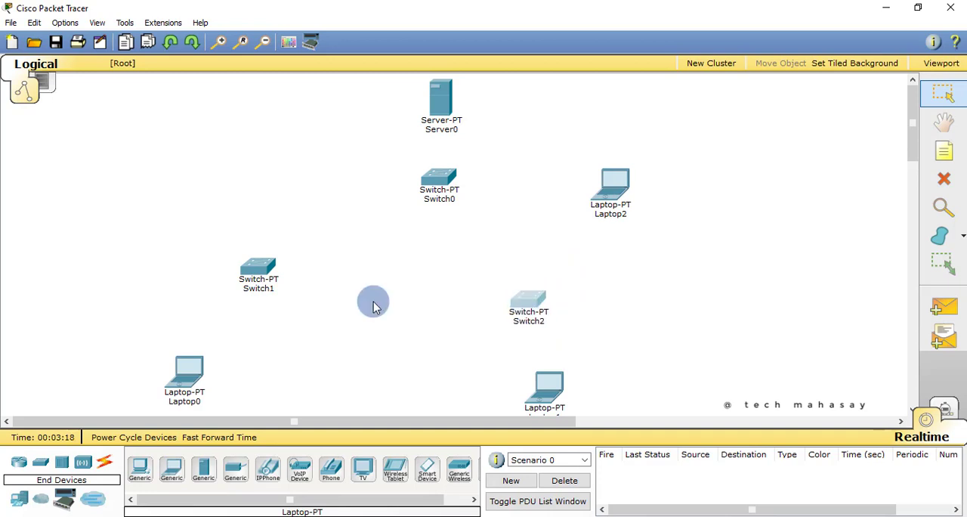
drag(258, 272, 300, 309)
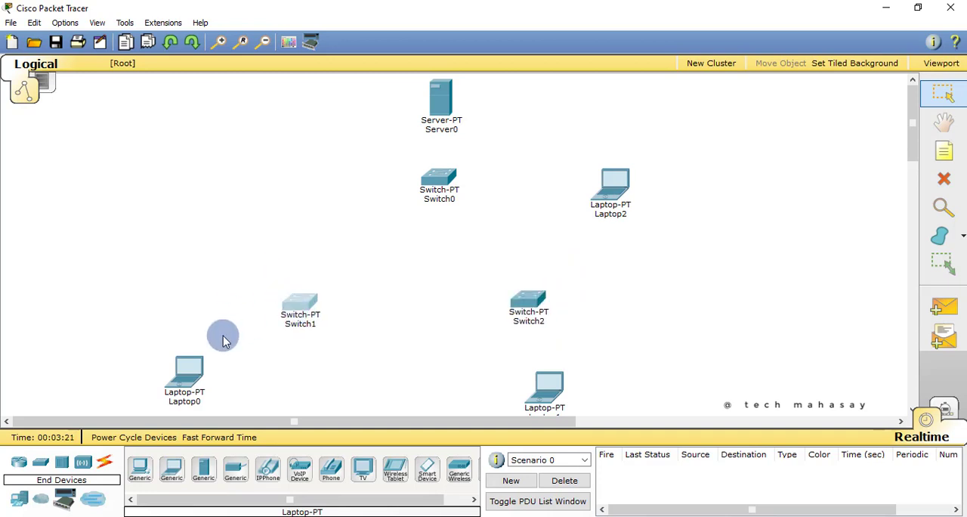
drag(190, 371, 212, 375)
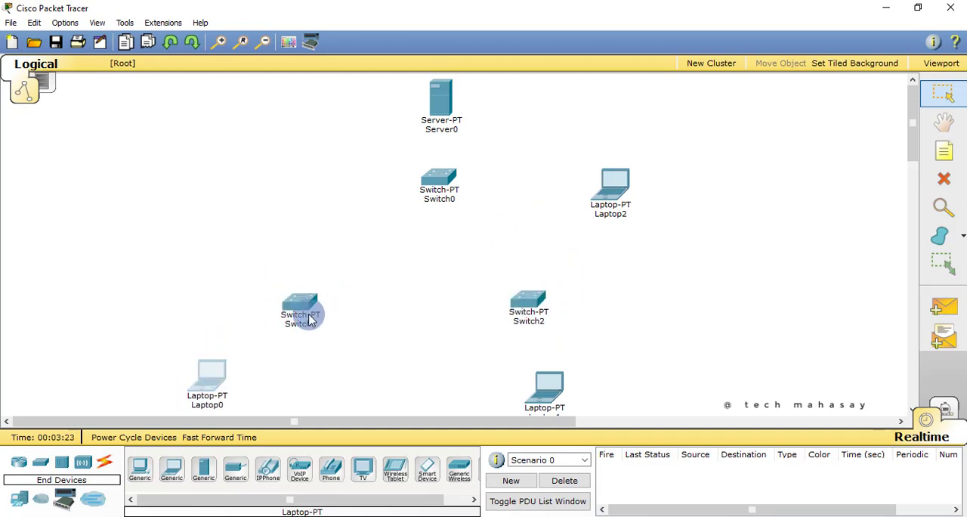
drag(310, 320, 323, 296)
drag(219, 371, 239, 379)
drag(527, 300, 534, 282)
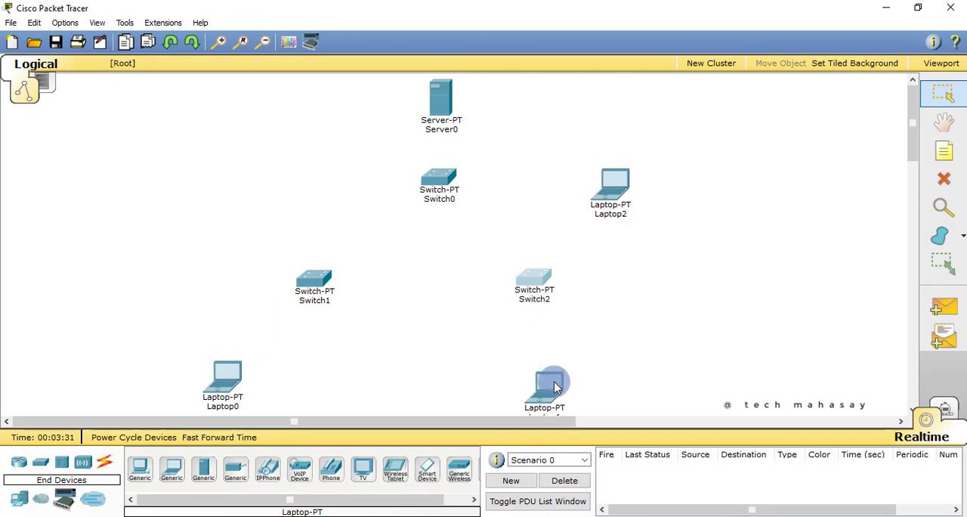
drag(555, 382, 538, 379)
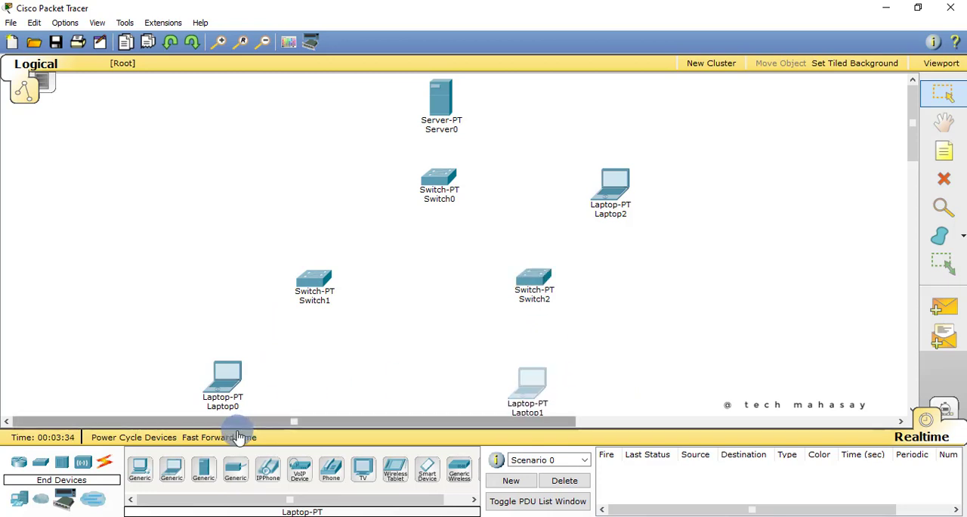
Add three generic PCs, beside Laptop0, beside Laptop1 and above Switch1, and shift Laptop1 away from its neighbouring PC
click(141, 475)
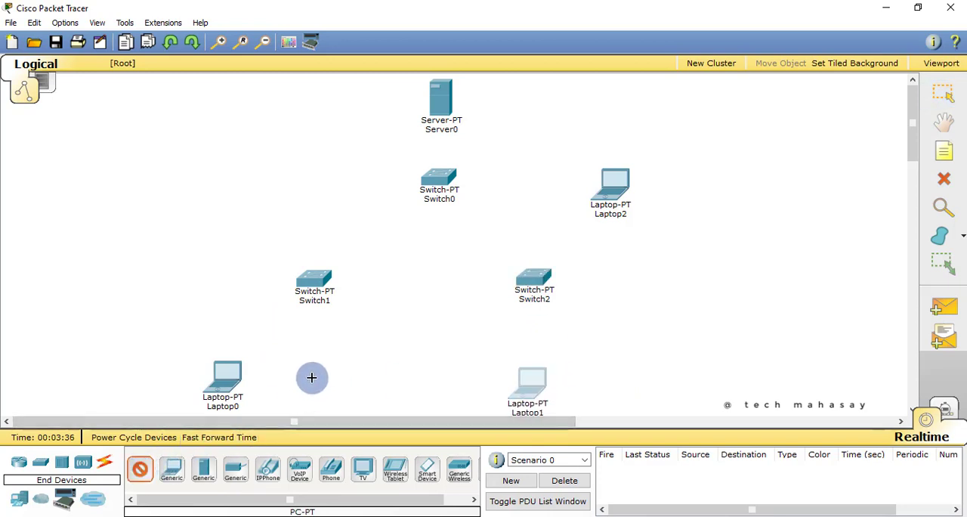
click(309, 379)
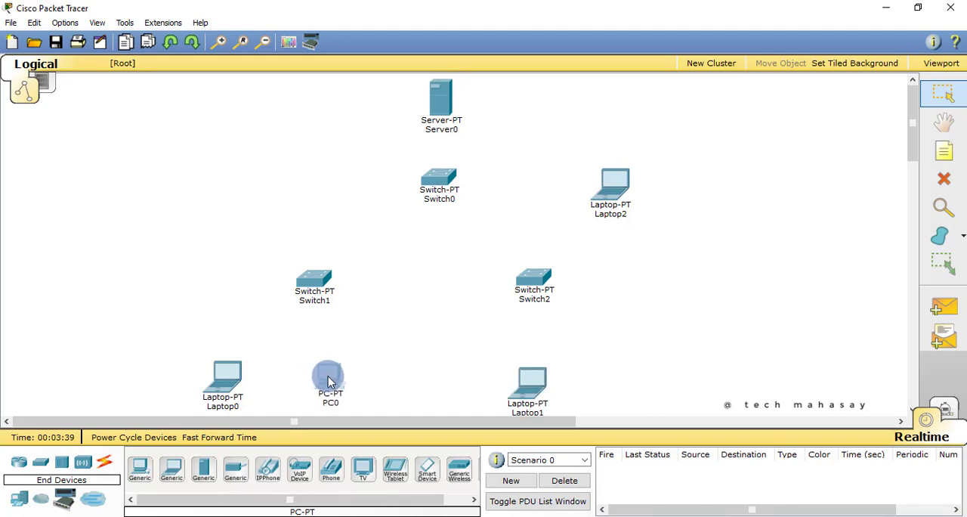
click(141, 473)
click(615, 384)
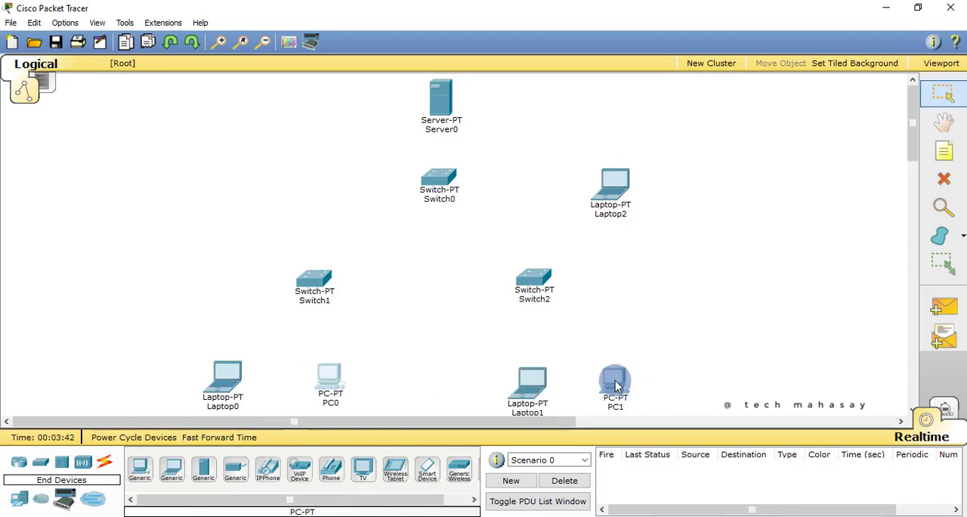
drag(535, 383, 512, 383)
drag(325, 379, 327, 379)
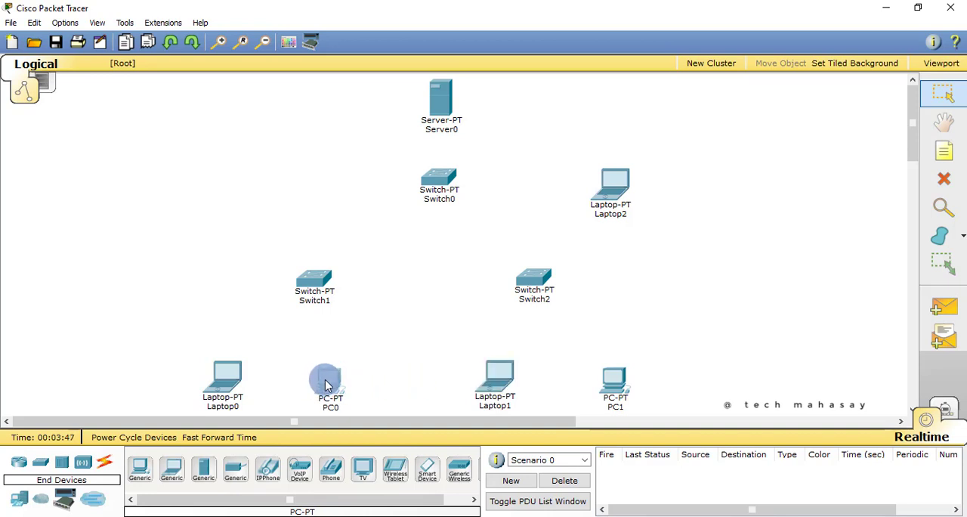
click(140, 468)
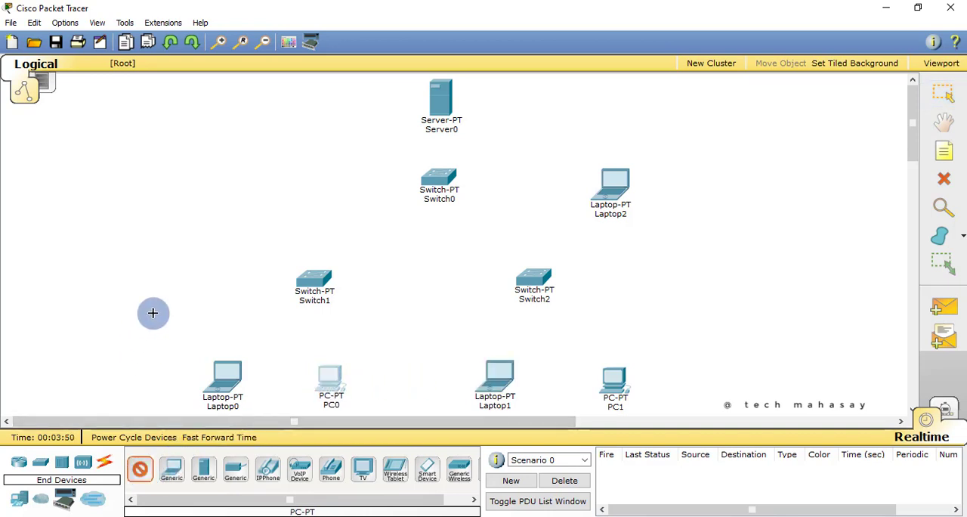
click(254, 198)
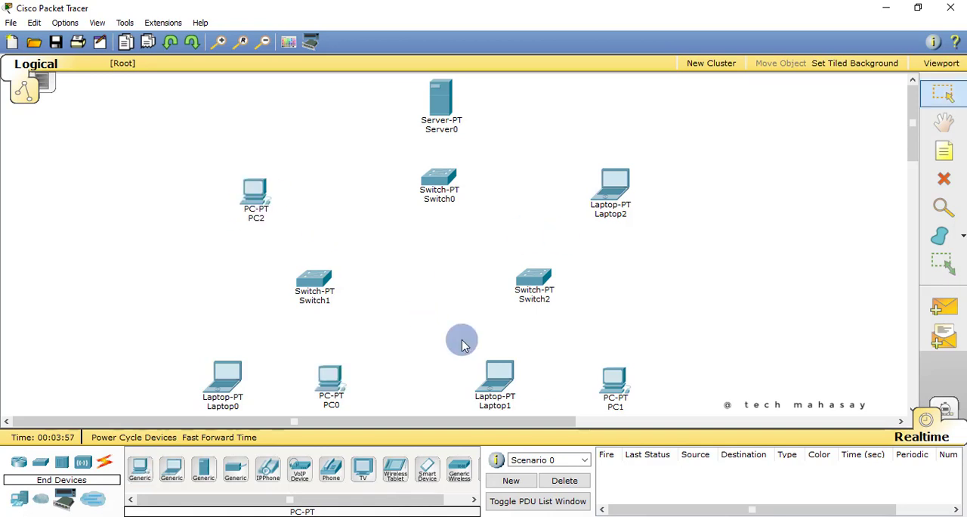
Connect Switch1 to Laptop0 and PC0 with the automatic connection type, and shift both end devices slightly to the right
click(105, 463)
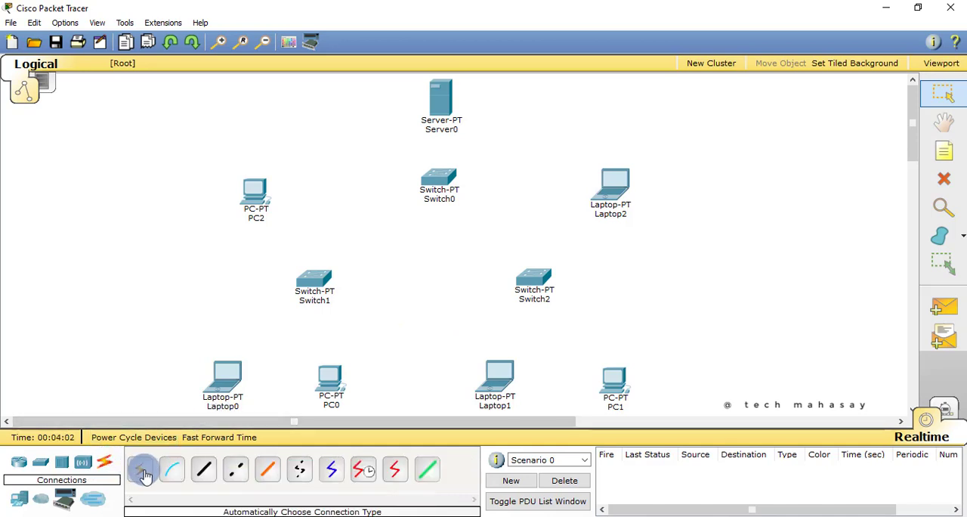
click(147, 474)
click(311, 288)
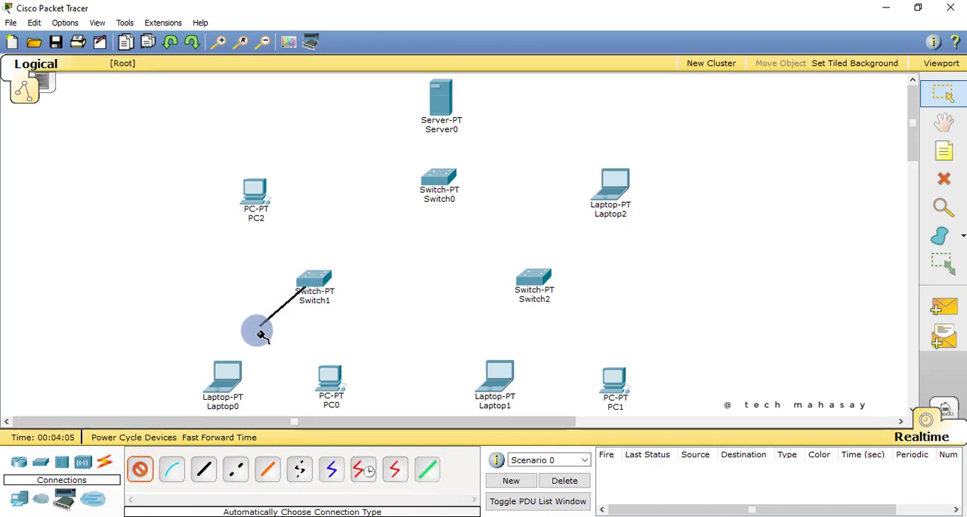
click(237, 376)
click(142, 468)
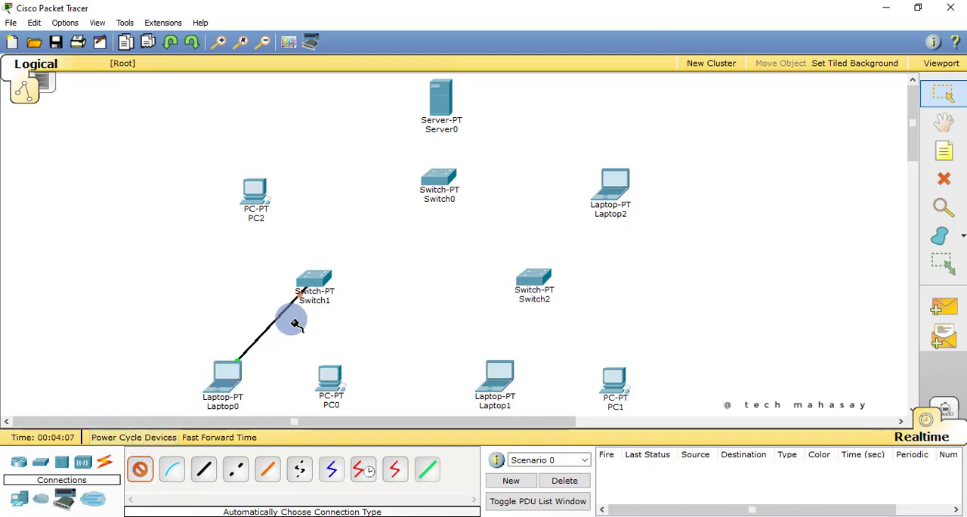
click(313, 283)
click(336, 379)
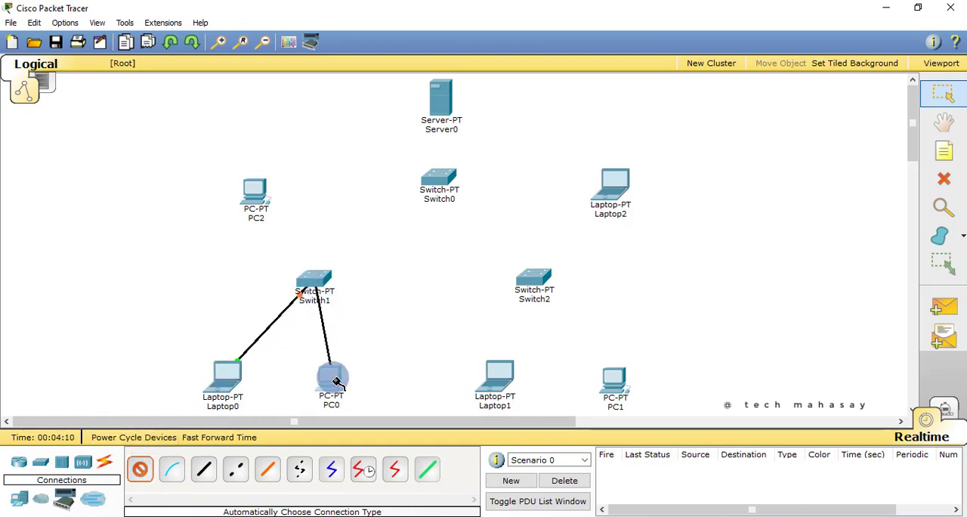
drag(321, 388, 342, 378)
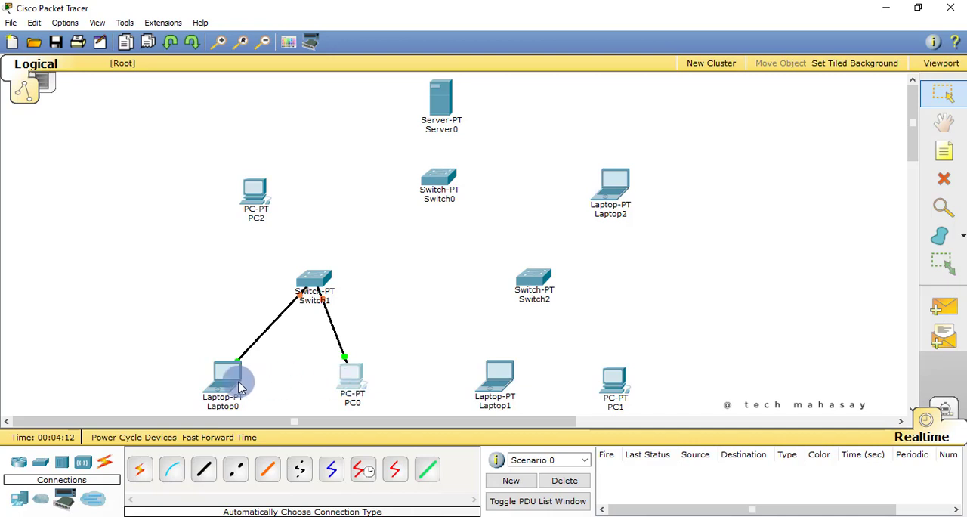
drag(228, 386, 259, 385)
Connect Switch2 to Laptop1 and PC1 with the automatic connection type
click(172, 469)
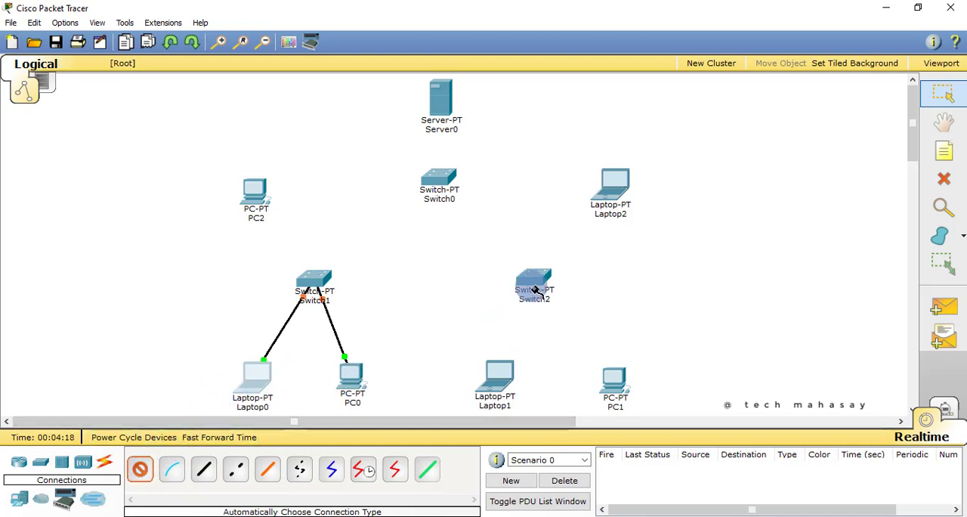
click(509, 357)
click(140, 469)
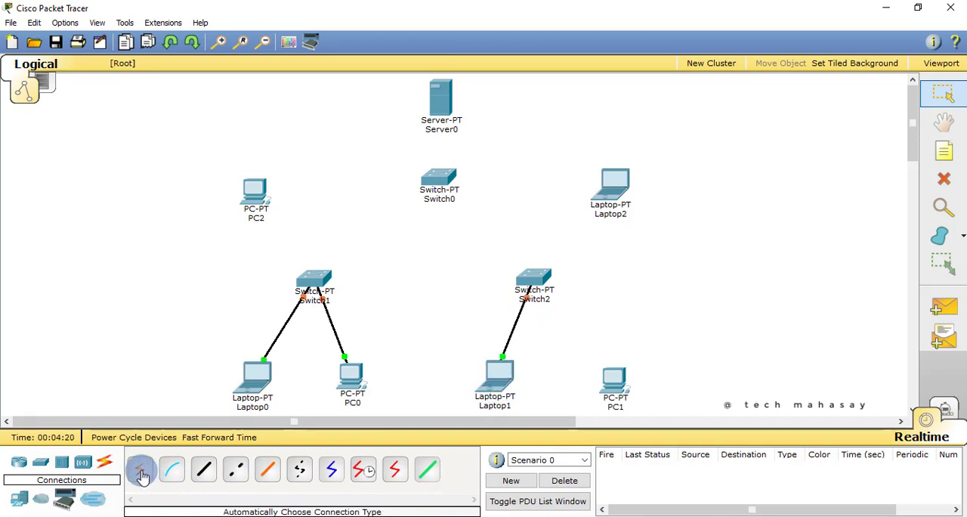
click(532, 279)
click(614, 380)
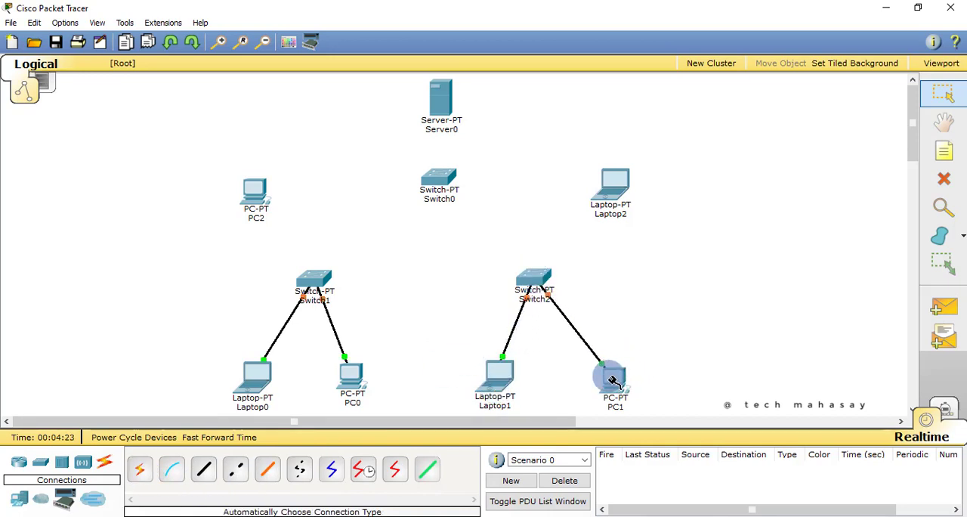
Nudge PC1 slightly up and inward, and connect Switch0 to Switch1 and Switch2 with the automatic connection type
drag(612, 385, 608, 380)
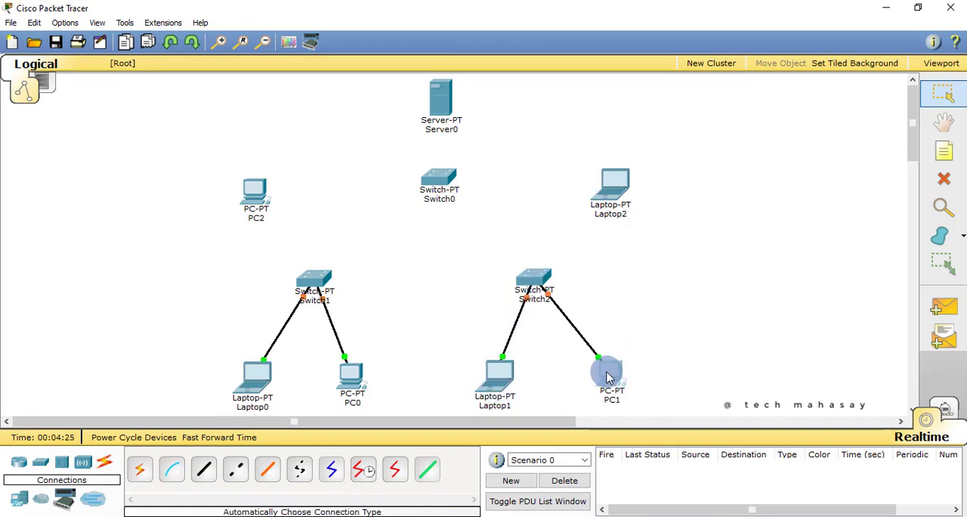
click(140, 469)
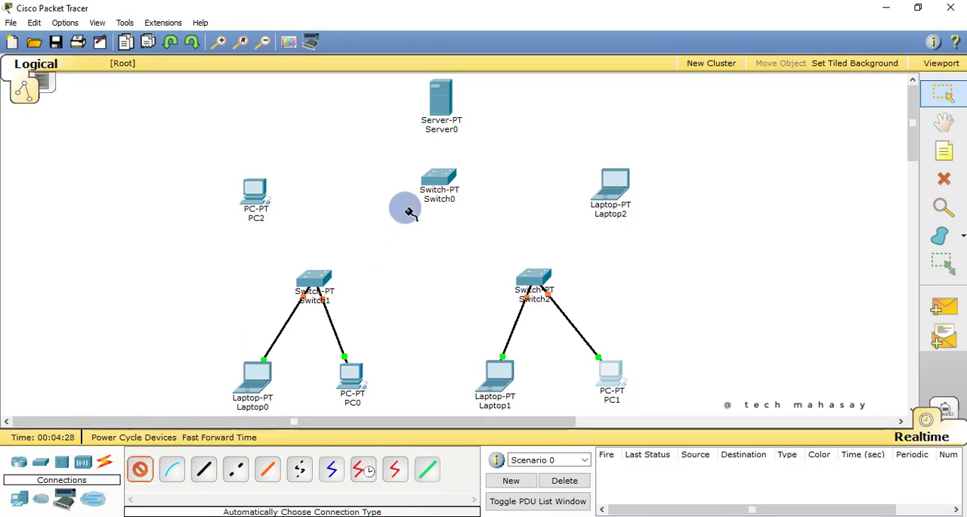
click(425, 184)
click(319, 284)
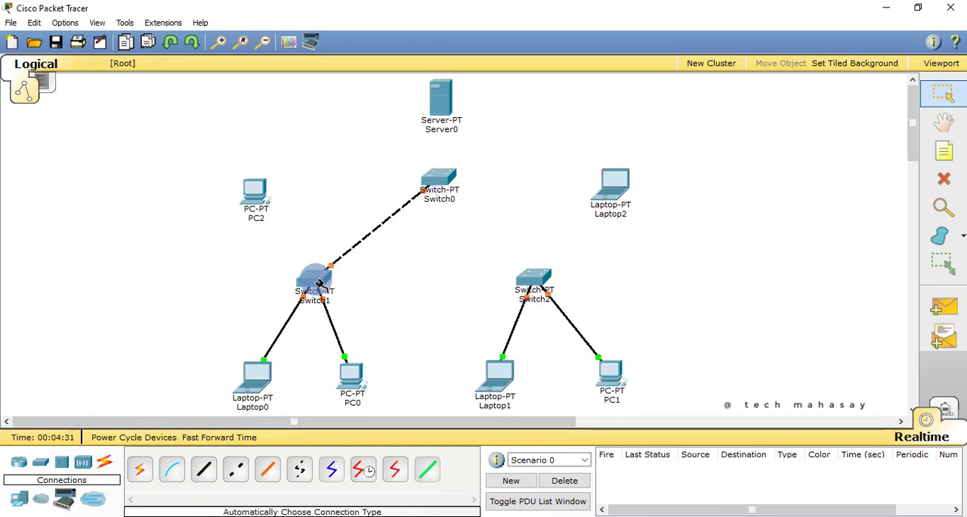
click(140, 469)
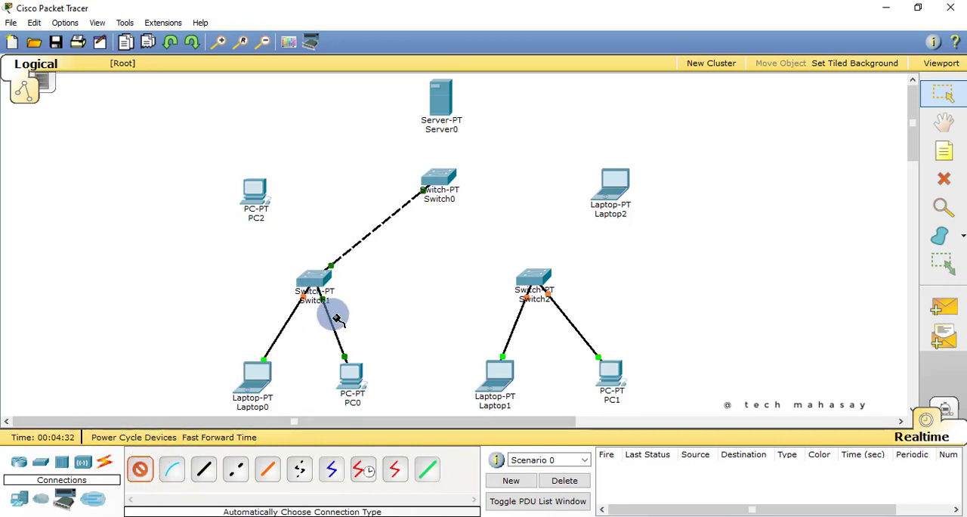
click(439, 184)
click(533, 274)
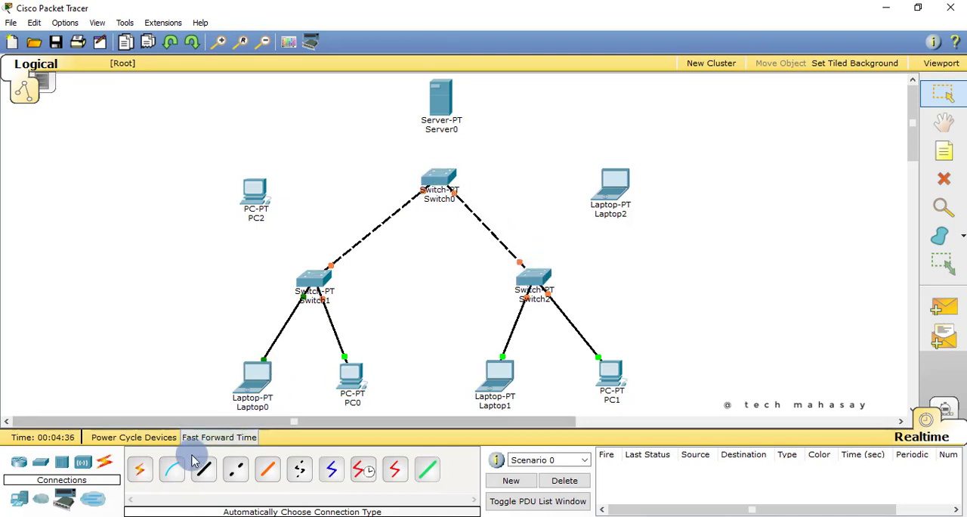
Connect Switch0 to PC2 and Laptop2 with the automatic connection type
click(140, 470)
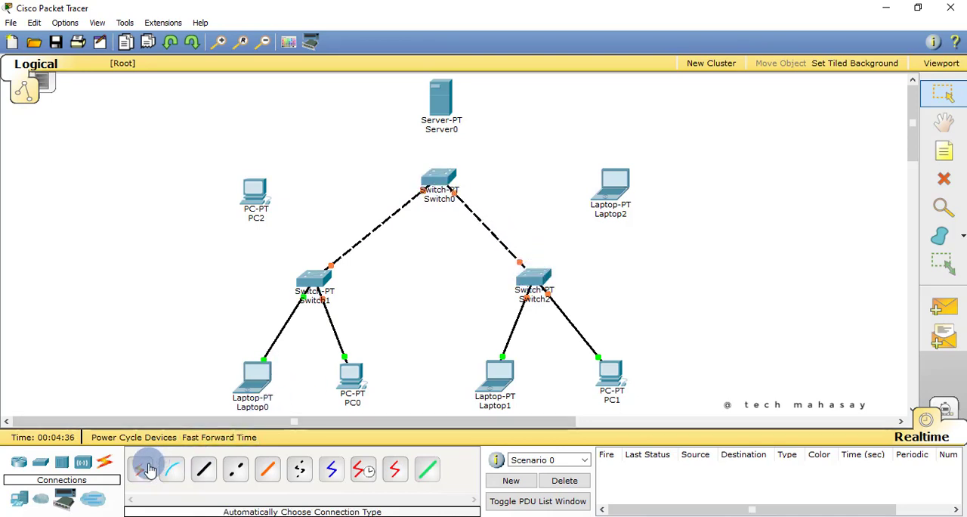
click(435, 176)
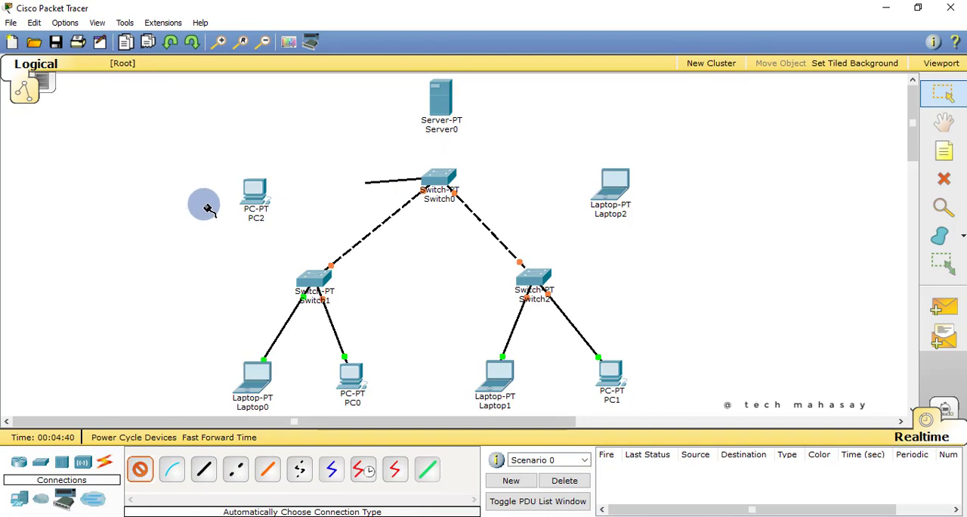
click(253, 198)
click(140, 469)
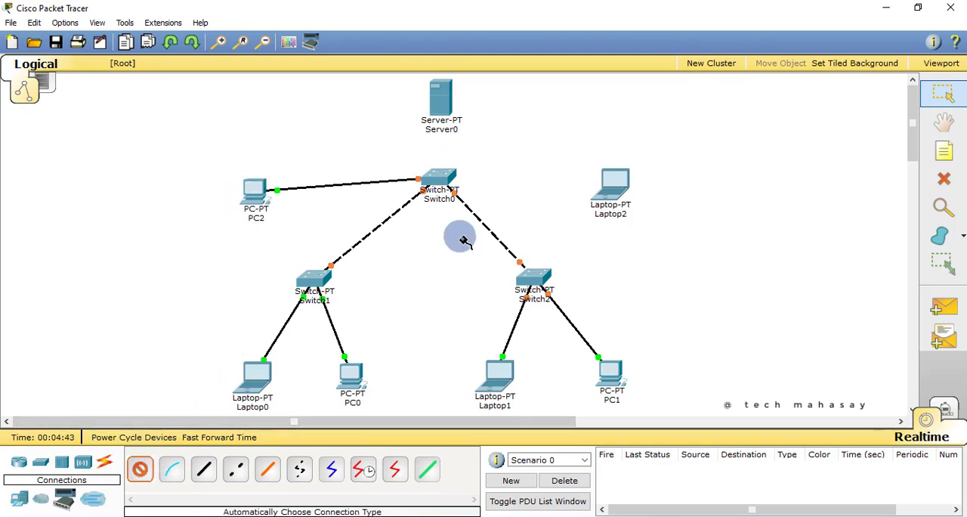
click(452, 175)
click(612, 186)
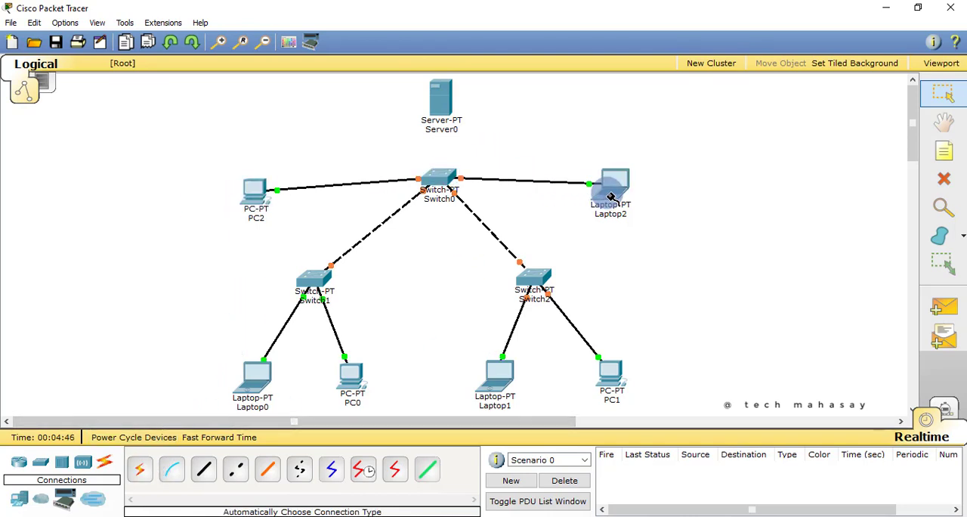
Move Switch0 up closer to Server0, and shift PC2 and Laptop2 inward and slightly lower
mouse_move(445, 185)
mouse_down()
mouse_move(445, 170)
mouse_move(456, 174)
mouse_up()
drag(615, 188, 611, 205)
drag(251, 197, 280, 200)
drag(612, 211, 596, 210)
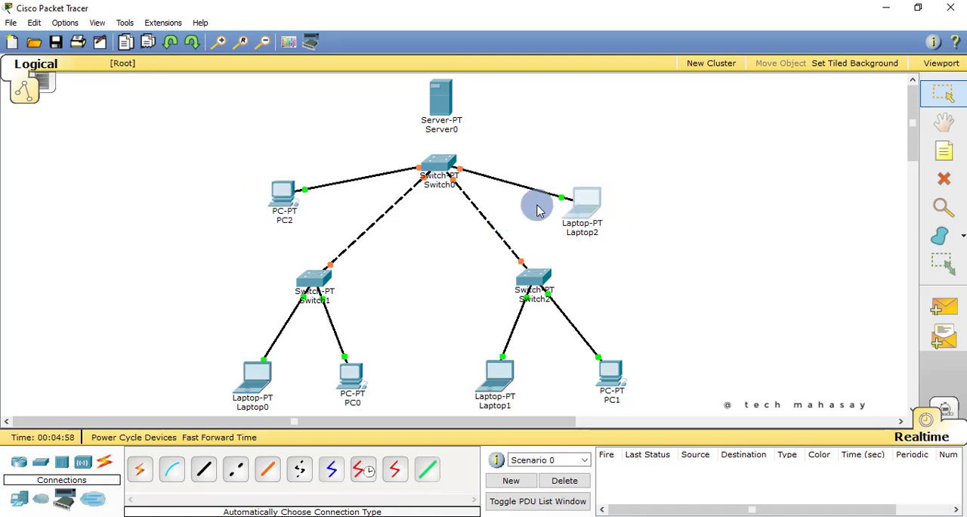
With Switch0 powered off, install a PT-SWITCH-NM-1CFE module in the empty slot beside the fiber ports and power the switch back on
click(440, 169)
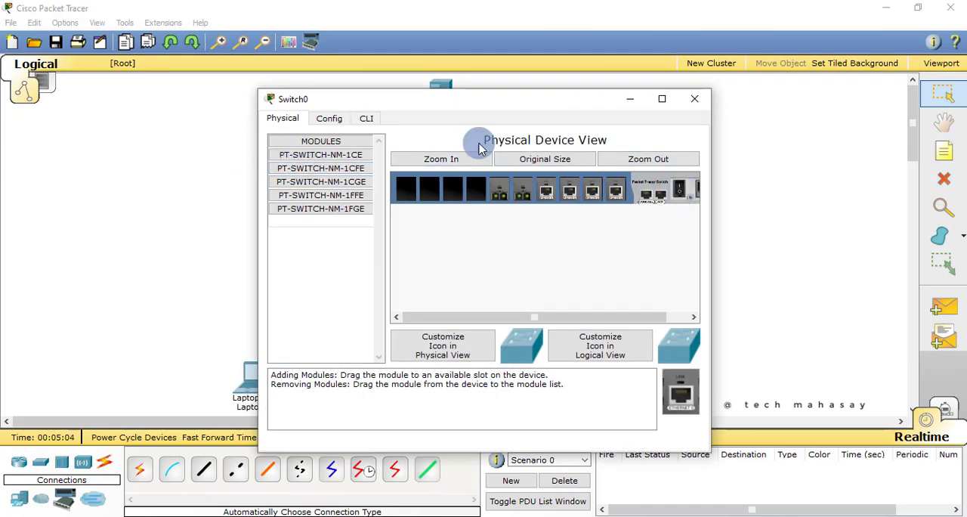
click(322, 172)
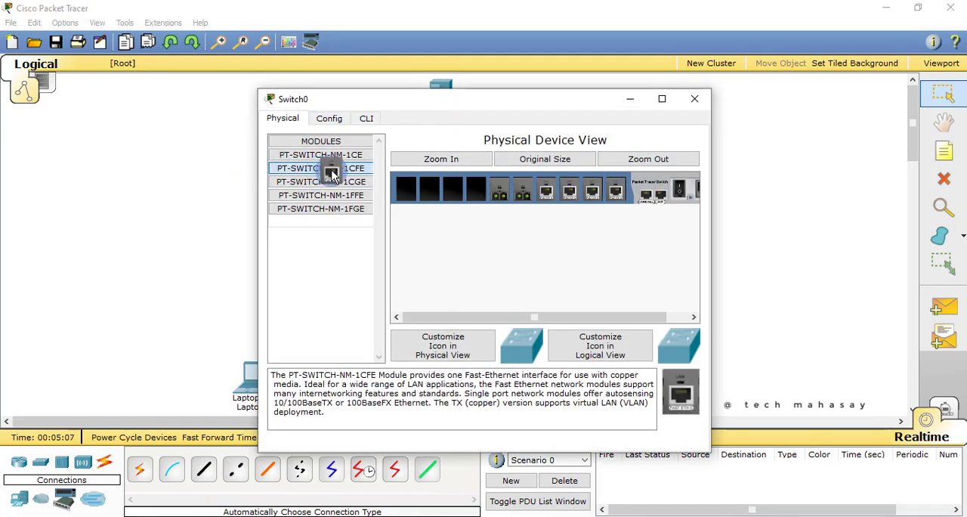
drag(333, 173, 494, 195)
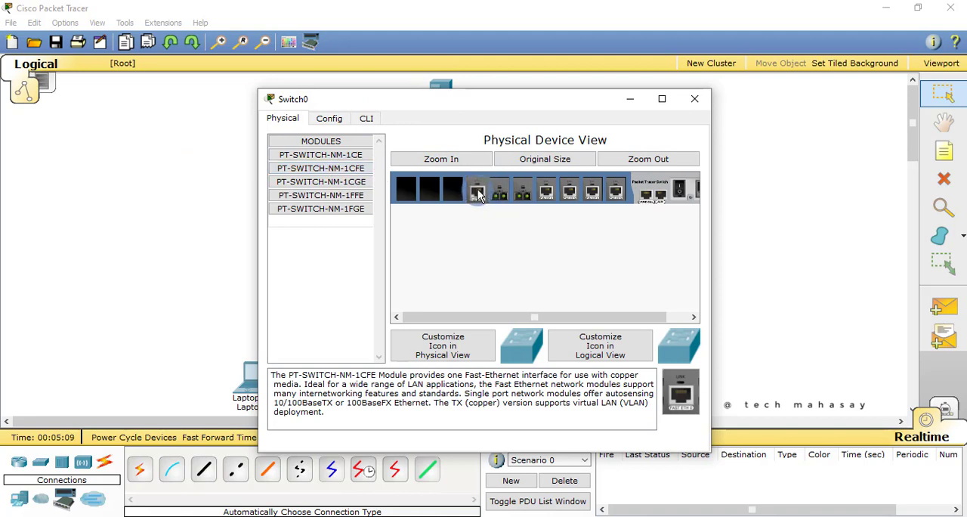
click(679, 195)
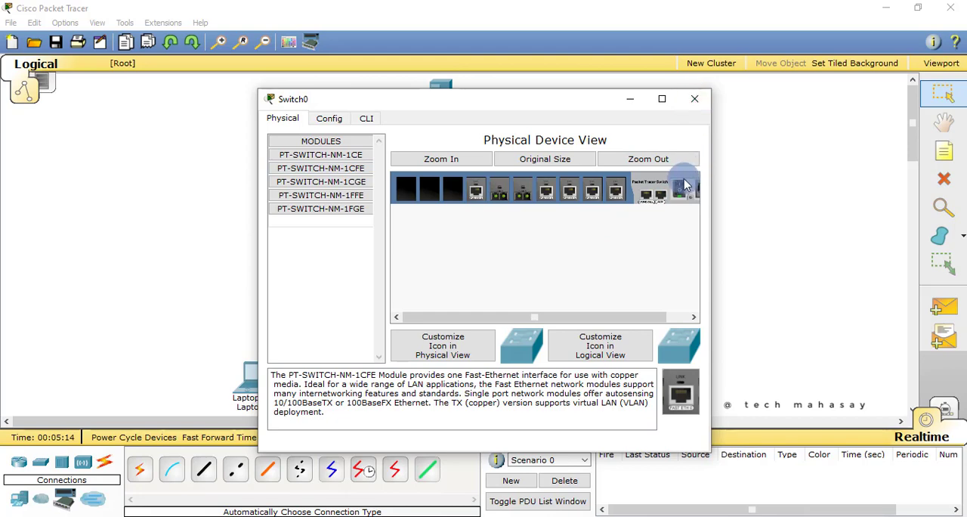
click(694, 100)
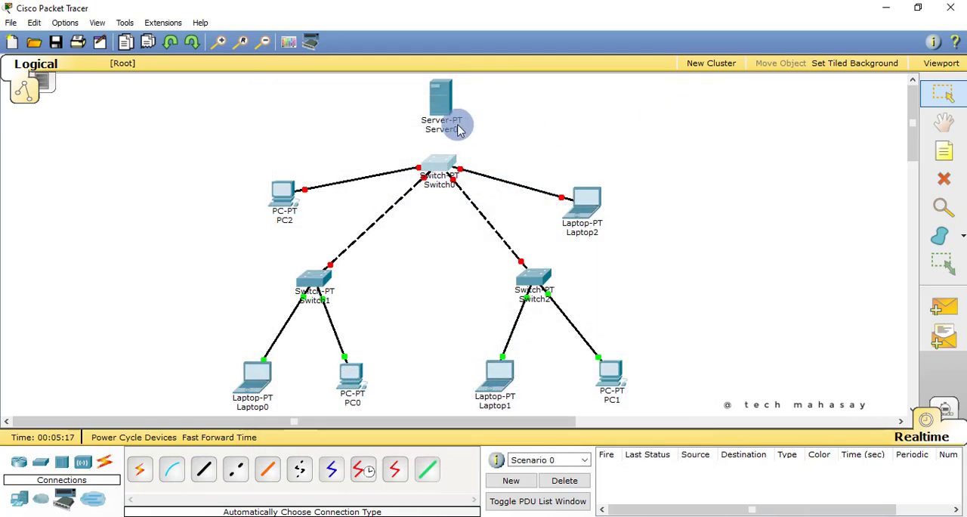
Connect Switch1 to Switch2 and Switch0 to Server0 with the automatic connection type
click(139, 469)
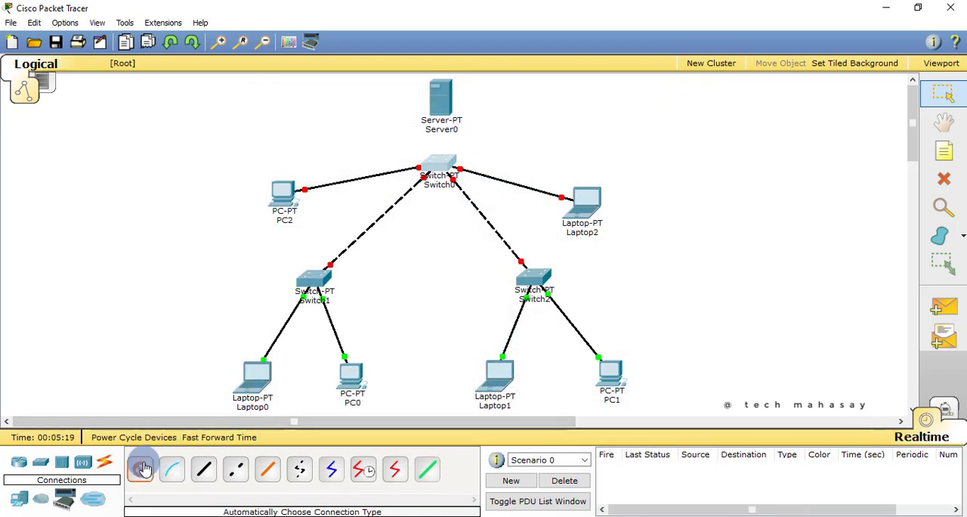
click(343, 291)
click(514, 276)
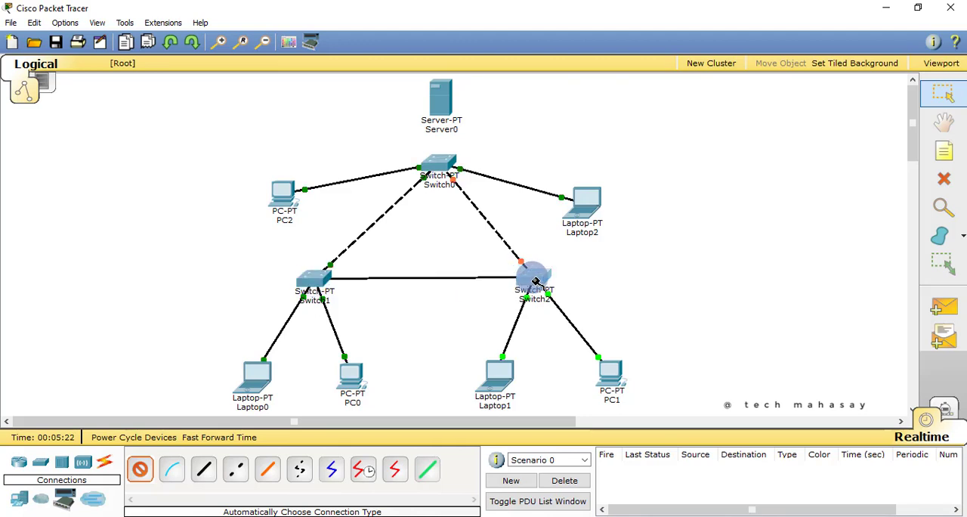
click(139, 469)
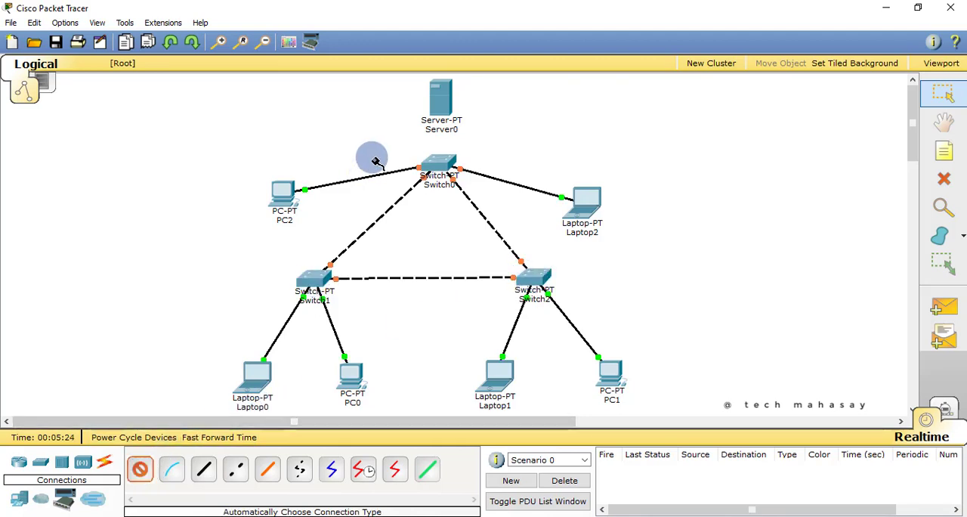
click(441, 115)
Shift Switch2, Switch1, Laptop0 and PC0 slightly to the right to even out the layout
drag(533, 280, 558, 280)
mouse_move(320, 285)
mouse_down()
mouse_move(340, 285)
mouse_move(329, 287)
mouse_up()
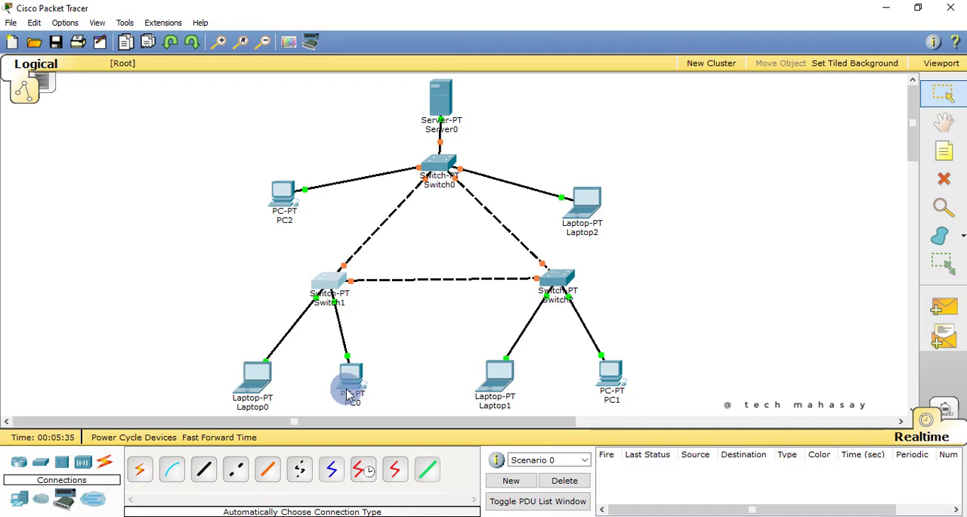
drag(260, 389, 287, 387)
drag(345, 381, 374, 387)
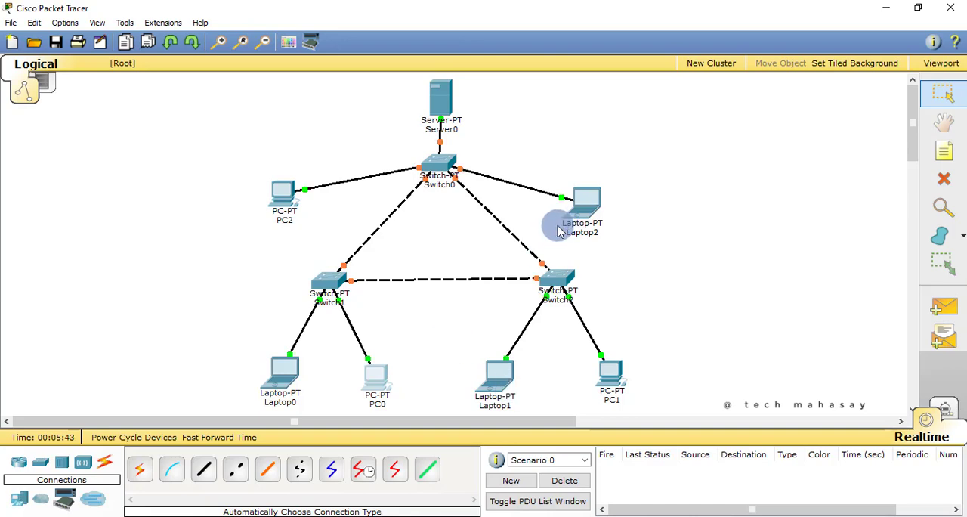
Give Server0 the static IP address 192.168.0.1 with subnet mask 255.255.255.0
click(445, 101)
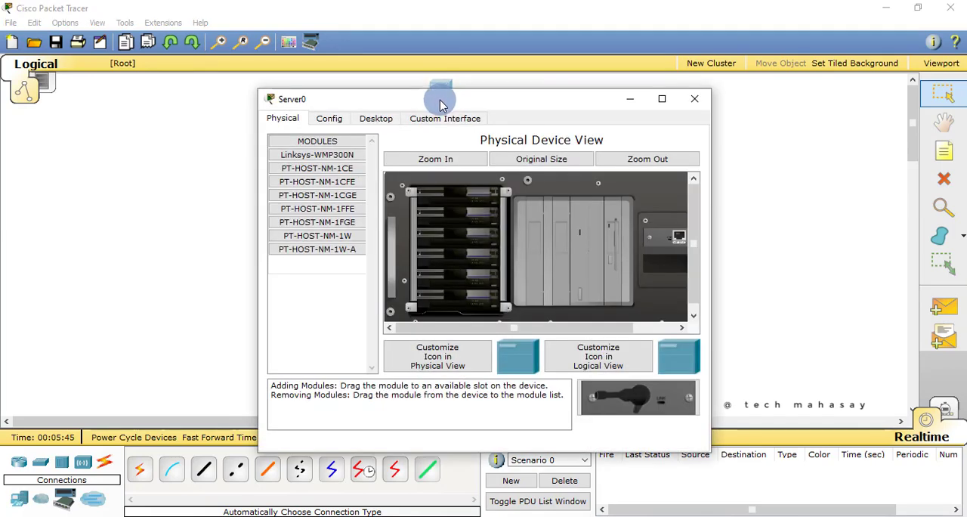
click(378, 121)
click(342, 172)
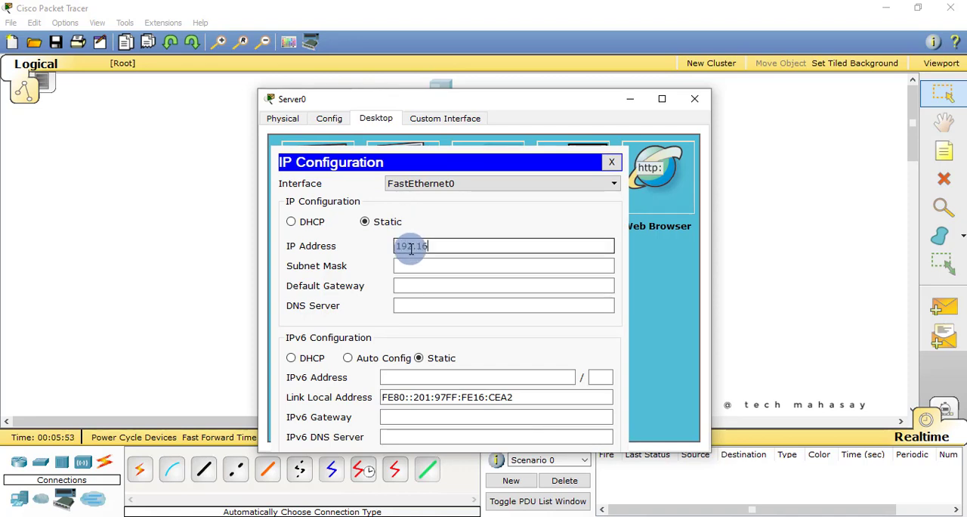
text(192.168.0.1)
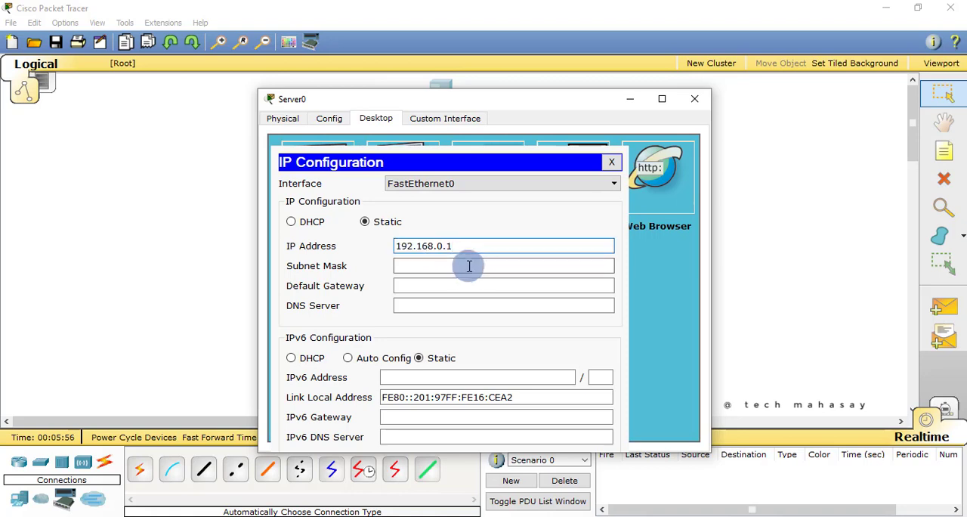
click(467, 266)
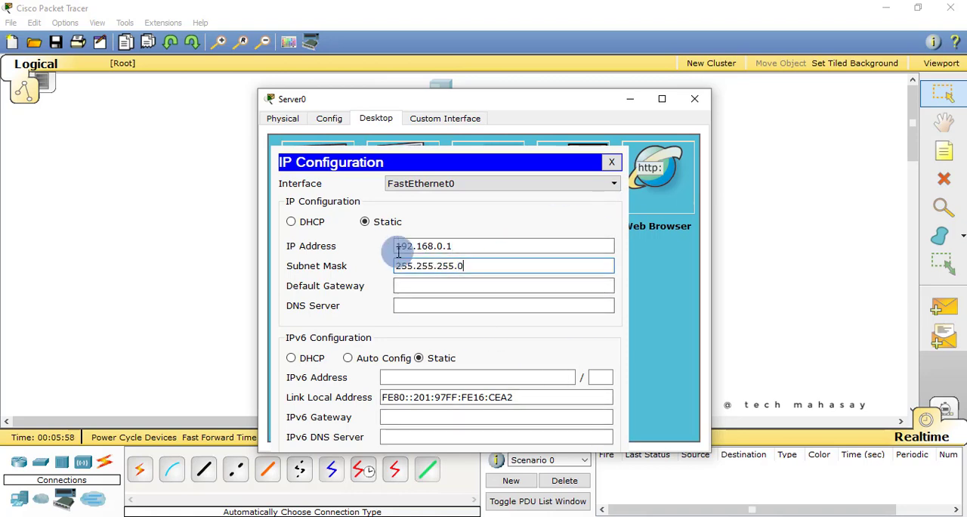
click(614, 163)
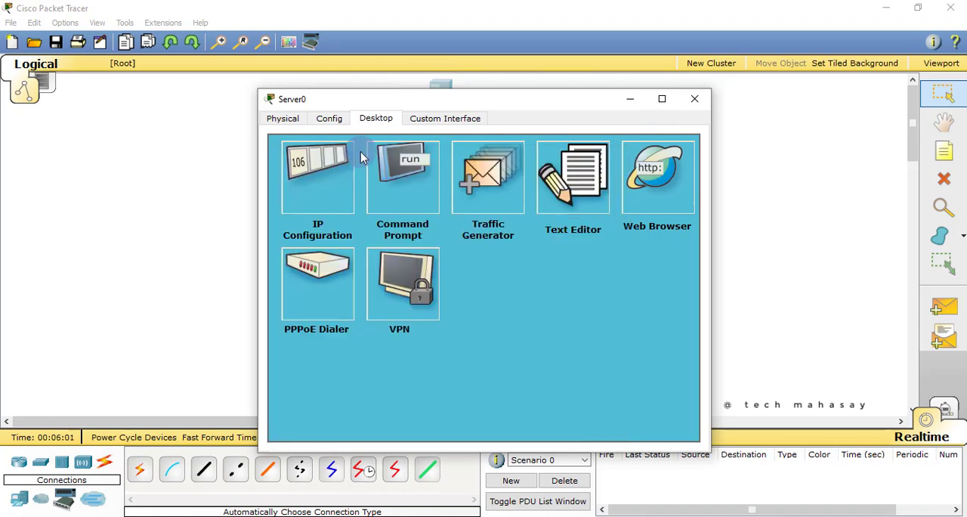
Turn on Server0's DHCP service and enter default gateway 192.168.0.1 and DNS server 10.0.0.1 for serverPool
click(326, 118)
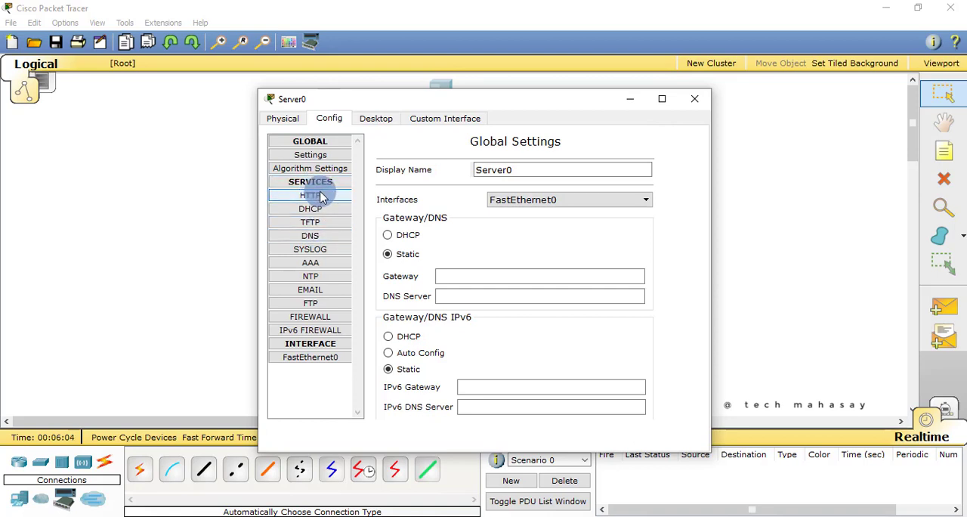
click(311, 210)
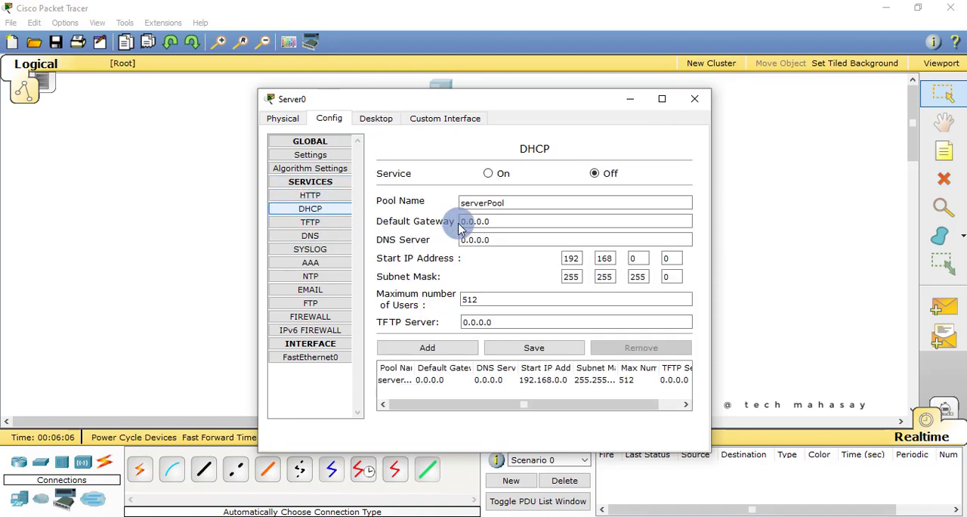
click(513, 221)
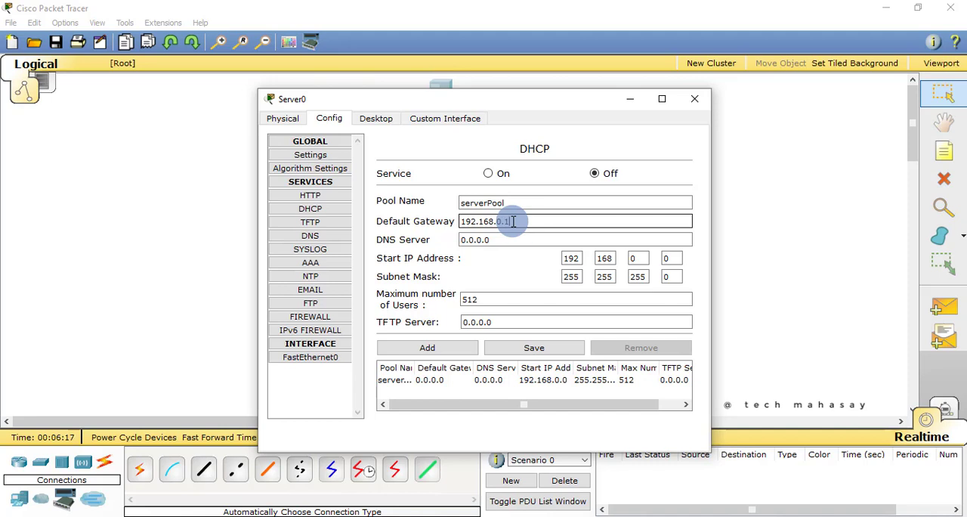
click(519, 239)
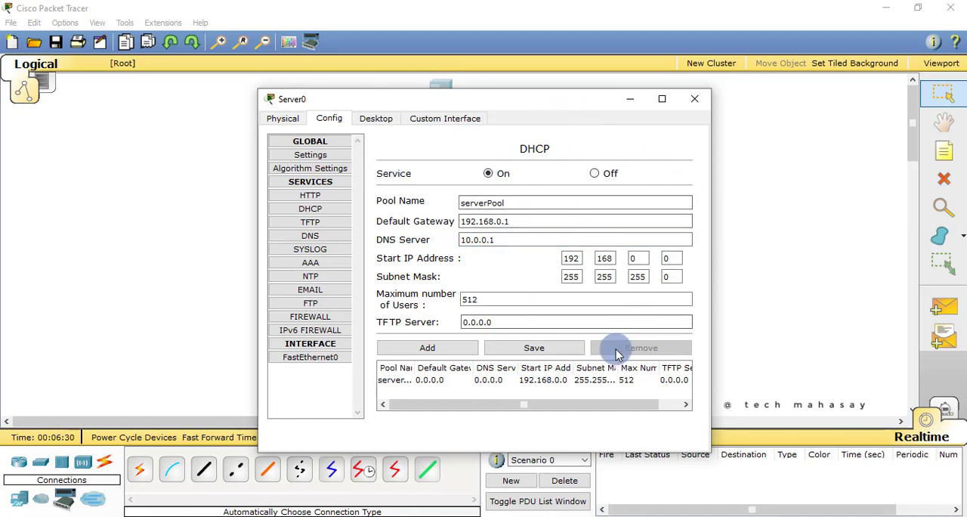
click(688, 103)
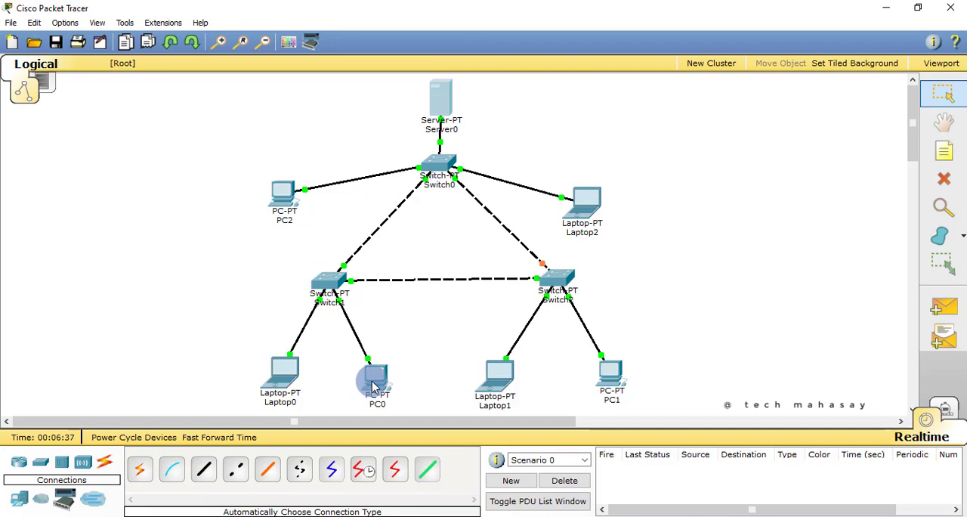
Switch Laptop0's IP configuration from static to DHCP and close its device window
click(292, 383)
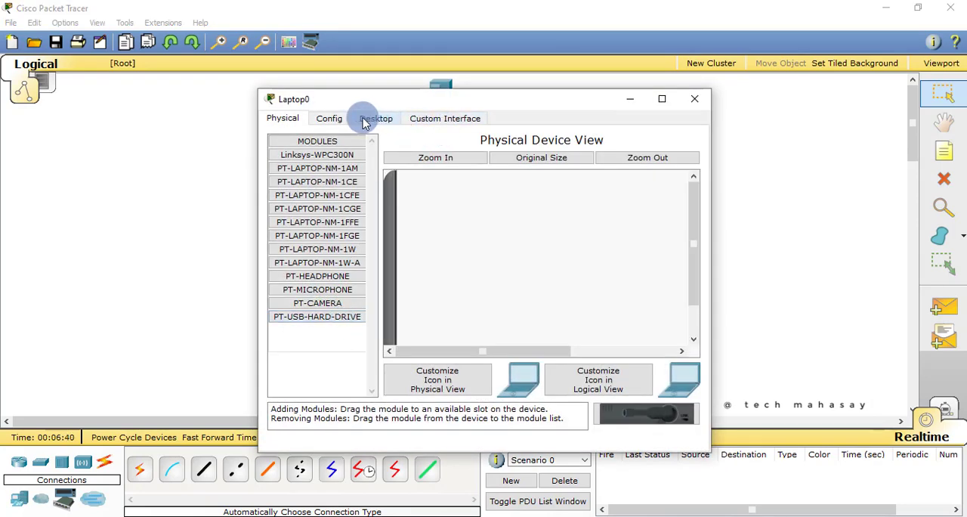
click(373, 121)
click(347, 169)
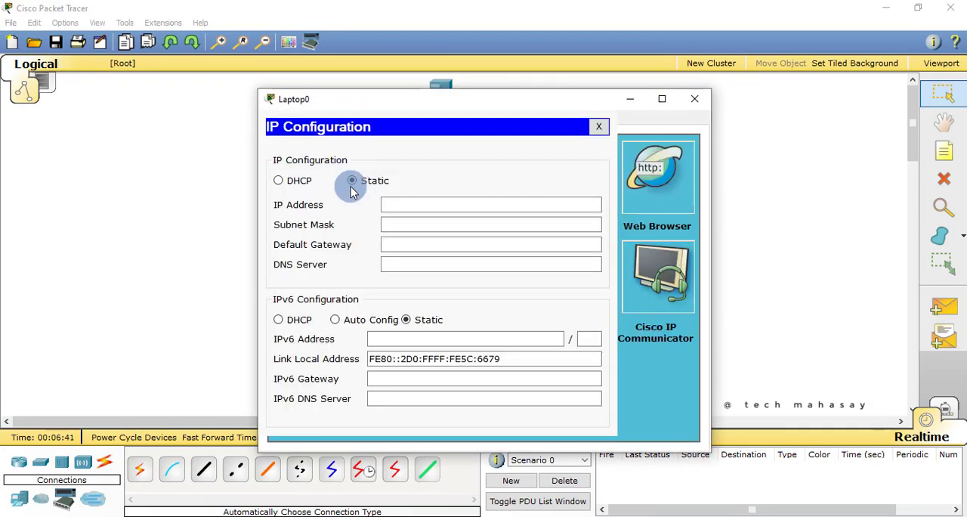
click(279, 182)
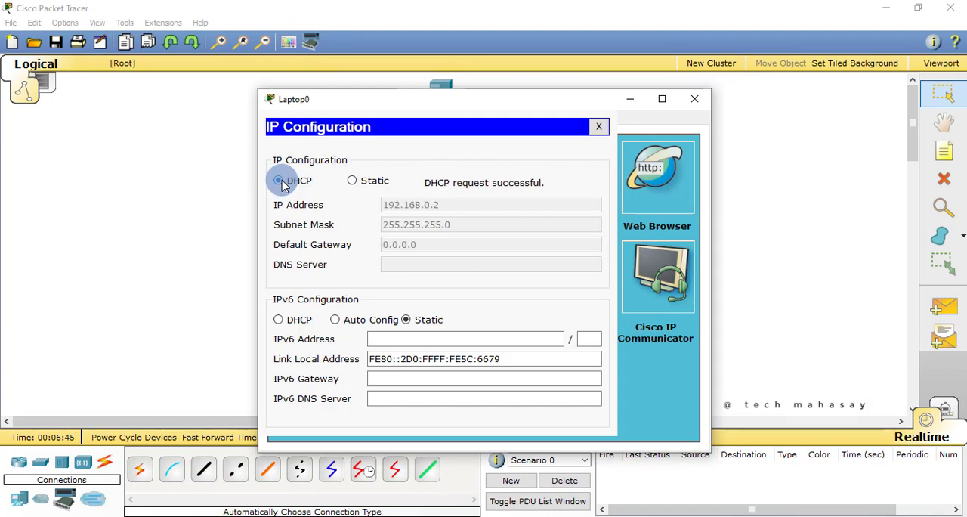
click(693, 99)
Switch PC0's IP configuration from static to DHCP
click(370, 383)
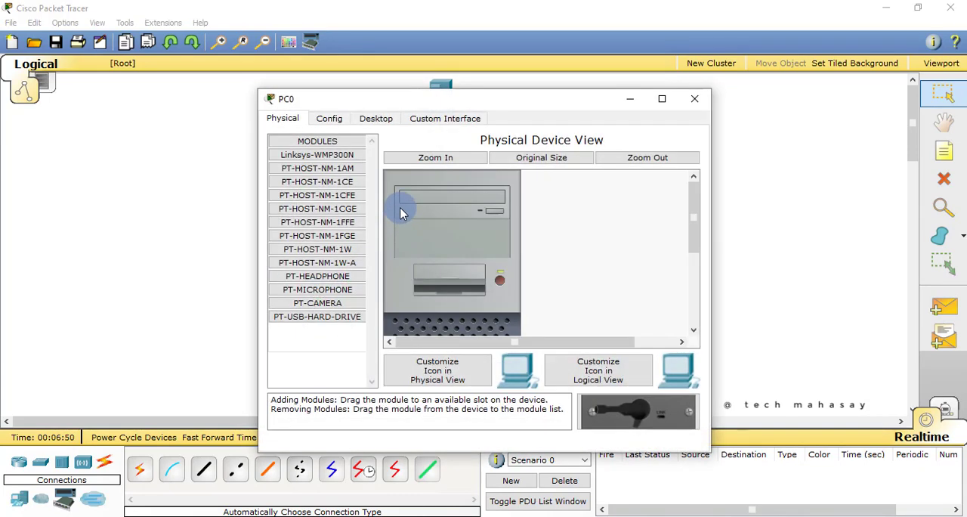
click(371, 118)
click(342, 163)
click(279, 181)
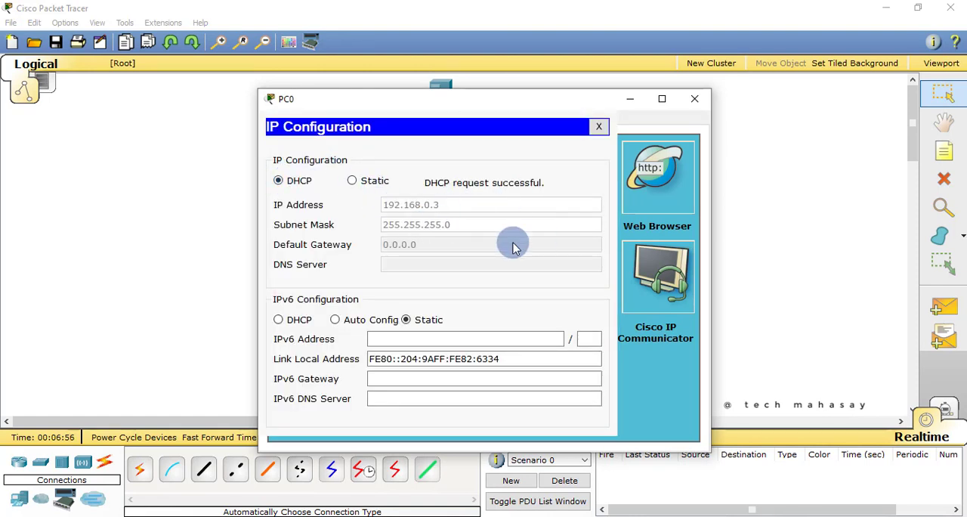
Close PC0's device window, then switch Laptop1's IP configuration from static to DHCP and close its window
click(697, 111)
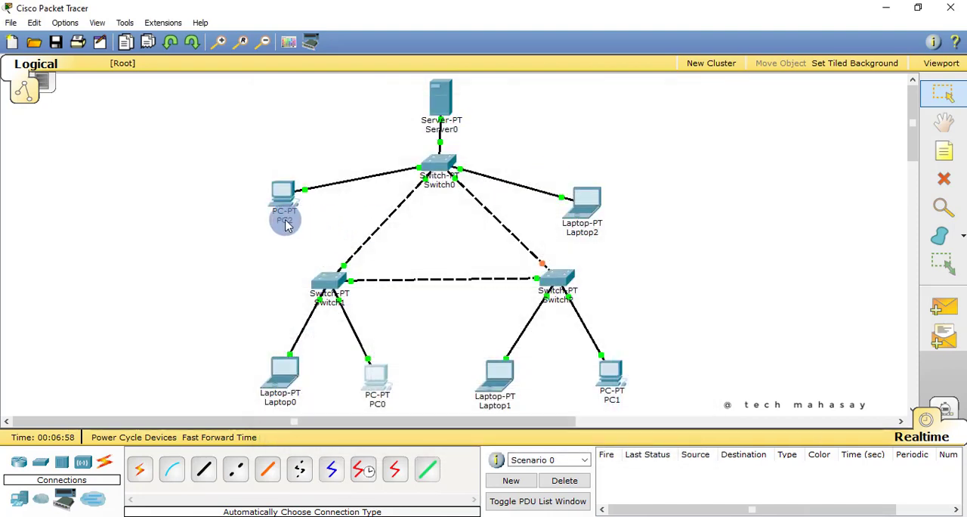
click(514, 376)
click(375, 125)
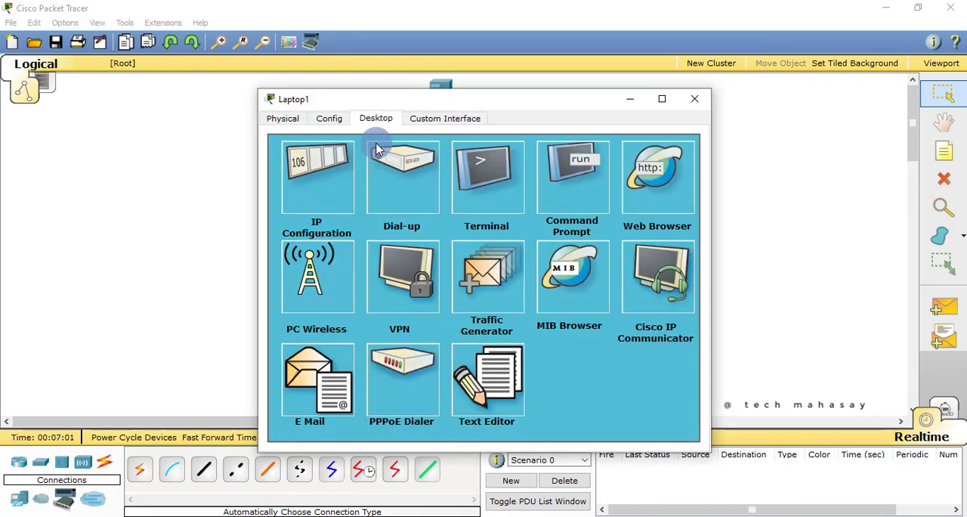
click(327, 181)
click(304, 182)
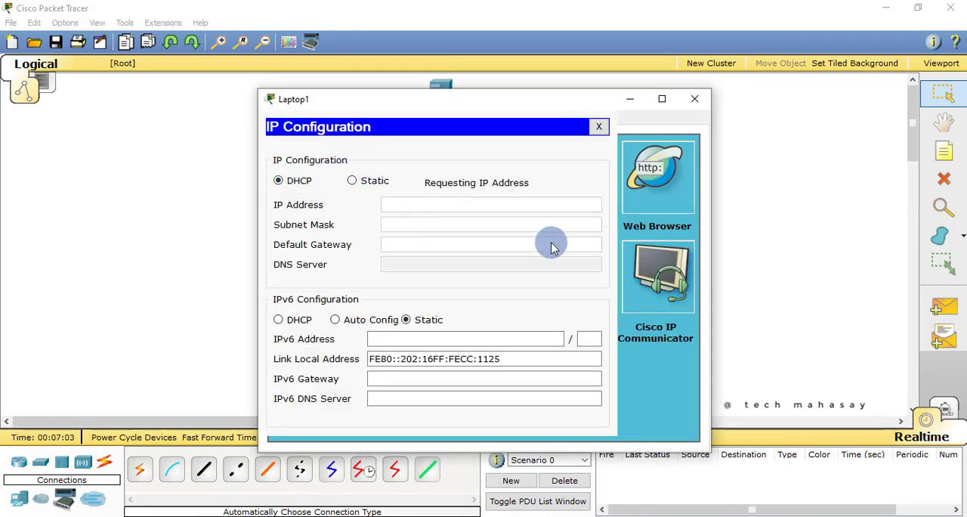
click(691, 106)
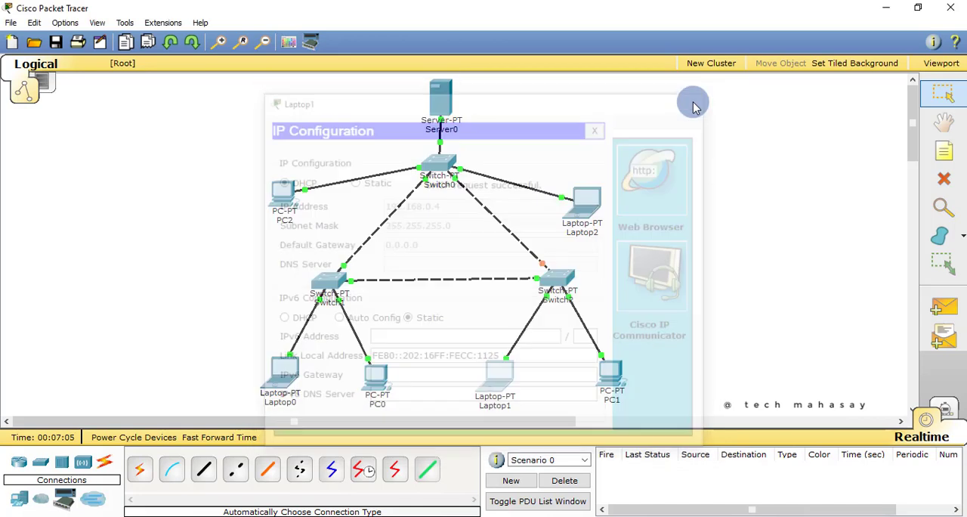
Switch PC1's IP configuration from static to DHCP and close its device window
click(610, 366)
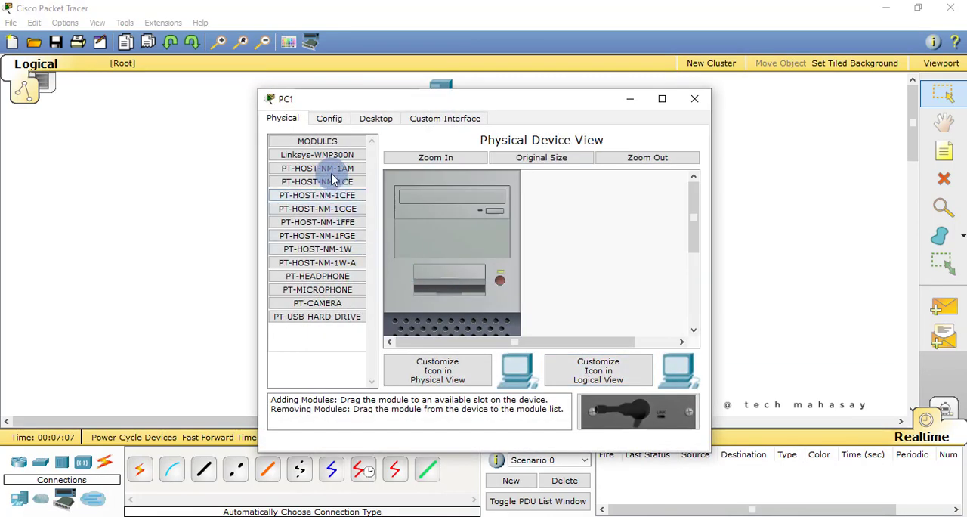
click(376, 119)
click(336, 189)
click(293, 184)
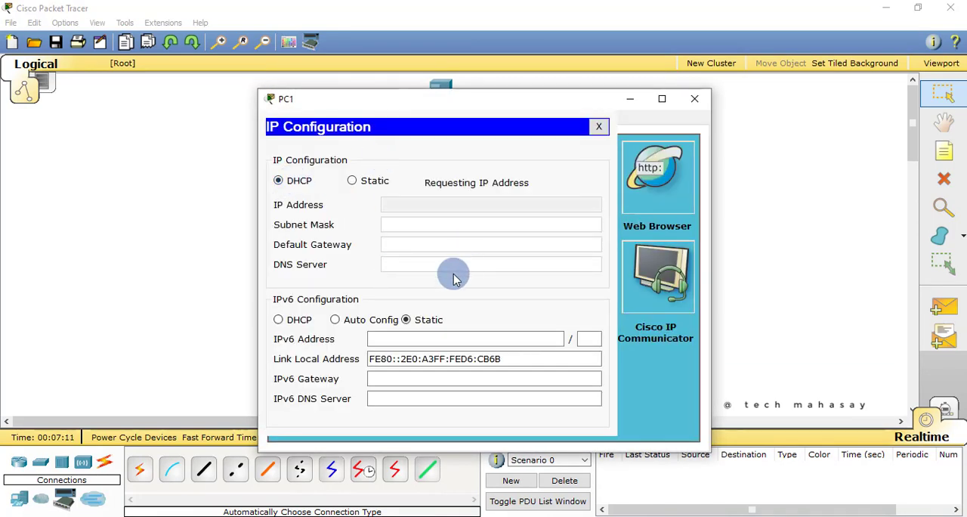
click(697, 109)
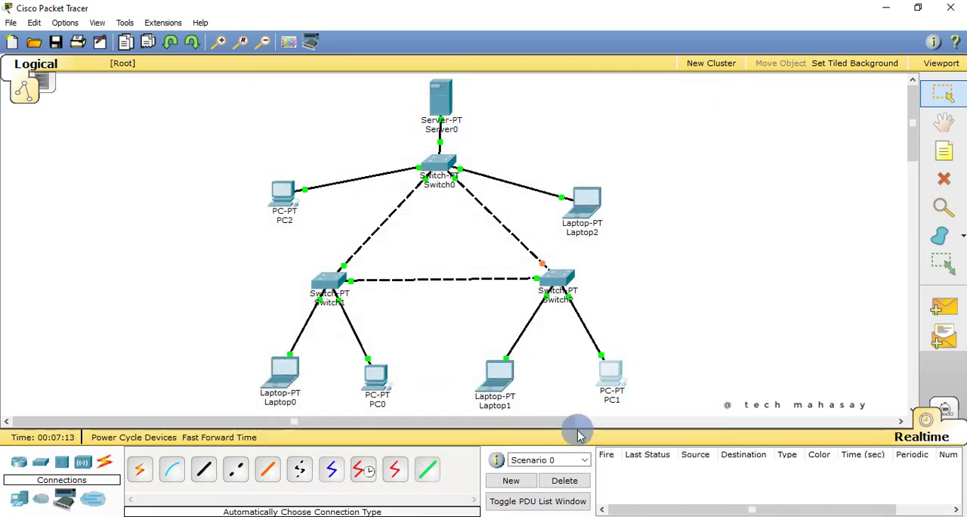
Reopen PC1's device window
click(612, 385)
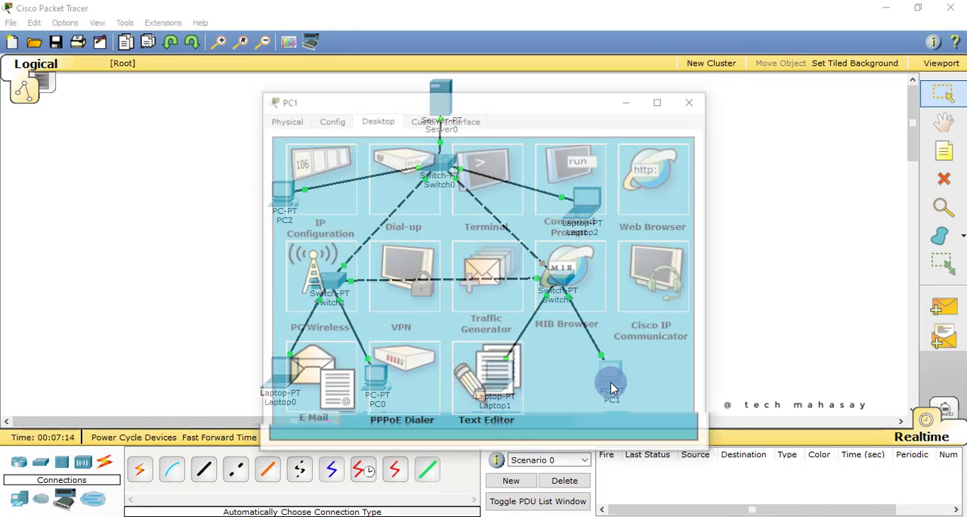